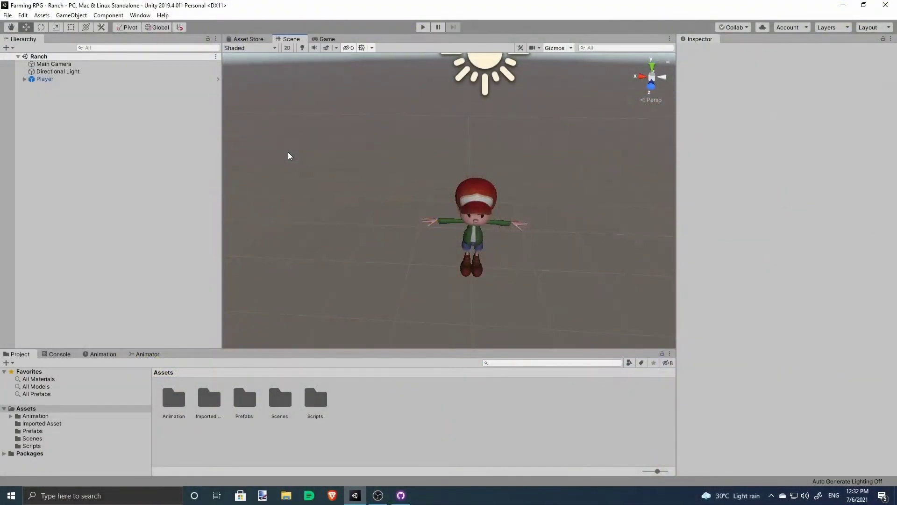
Step: Play-test the scene, walking the character in all directions with the arrow keys, then stop
{"action": "left_click_drag", "start_coordinate": [568, 185], "coordinate": [582, 210], "text": "alt"}
{"action": "left_click", "coordinate": [423, 27]}
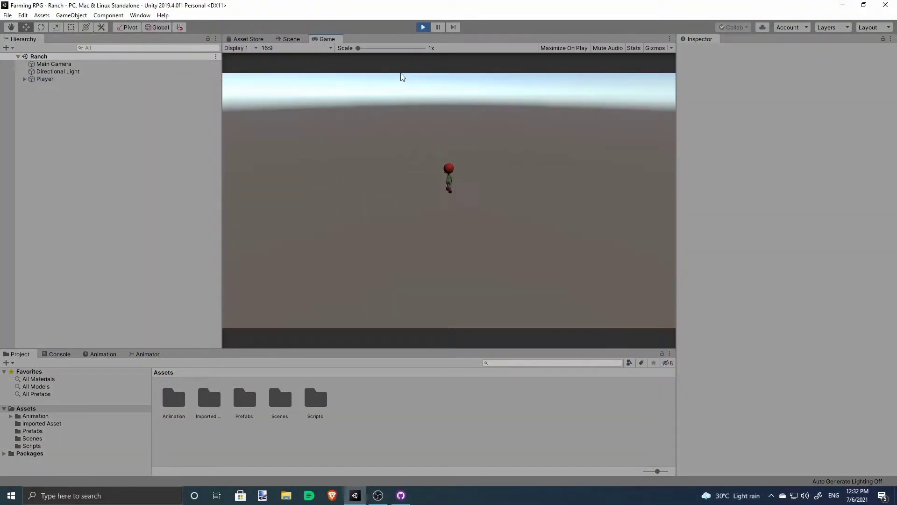
{"action": "key", "text": "Down"}
{"action": "key", "text": "Right"}
{"action": "key", "text": "Left"}
{"action": "key", "text": "Up"}
{"action": "key", "text": "Left"}
{"action": "key", "text": "Down"}
{"action": "key", "text": "Right"}
{"action": "key", "text": "Right"}
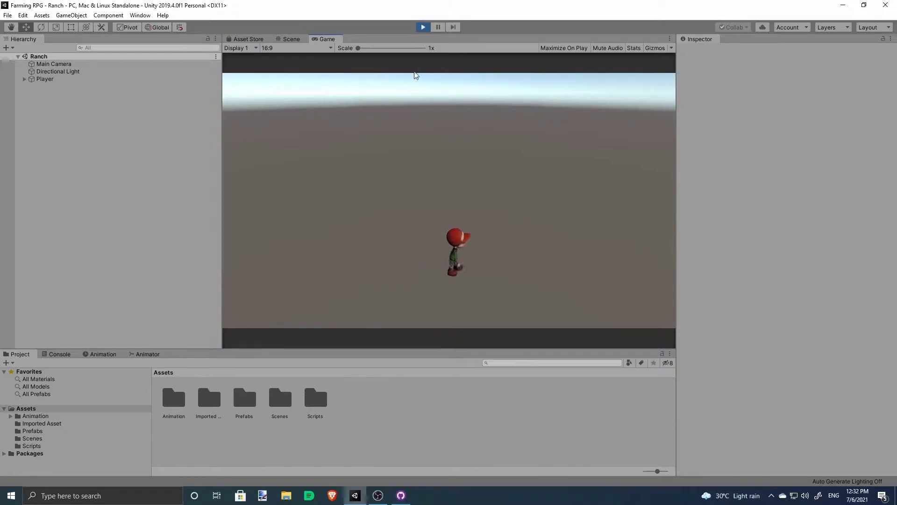
{"action": "key", "text": "Down"}
{"action": "key", "text": "Right"}
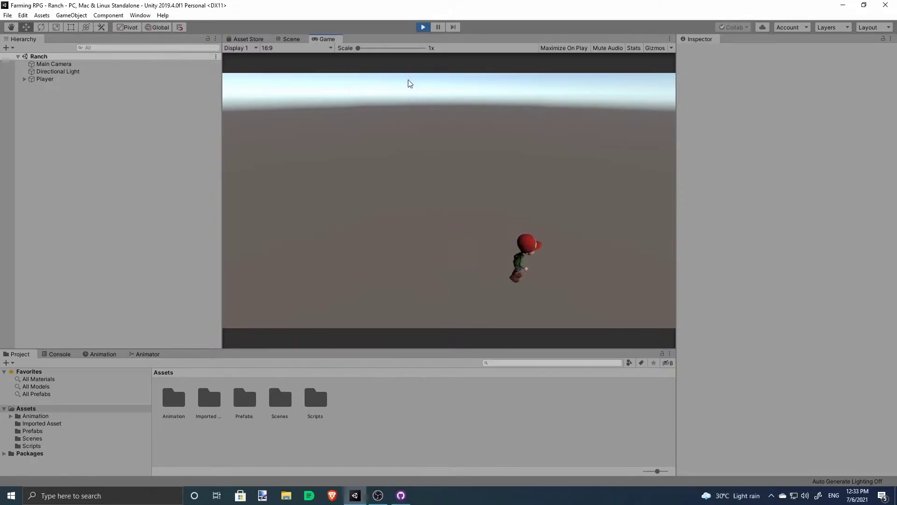
{"action": "key", "text": "Left"}
{"action": "key", "text": "ctrl+p"}
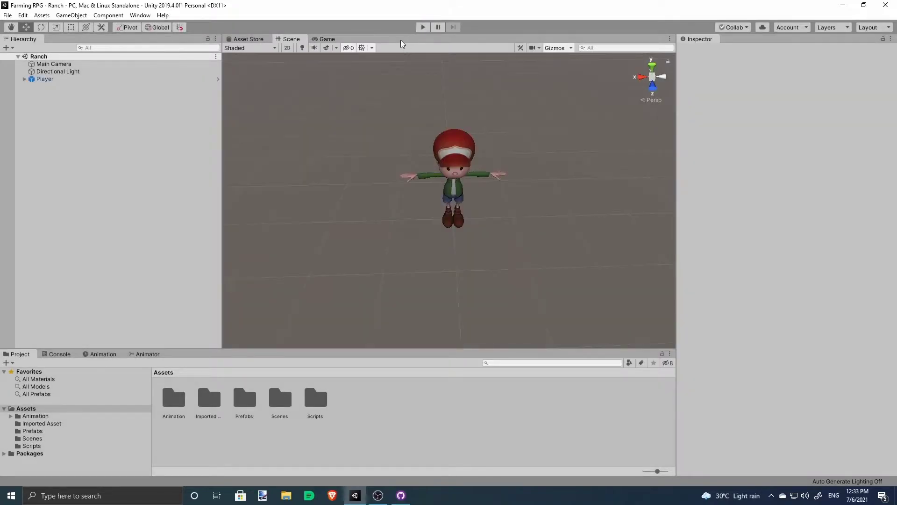
{"action": "scroll", "coordinate": [363, 249], "scroll_direction": "down", "scroll_amount": 2}
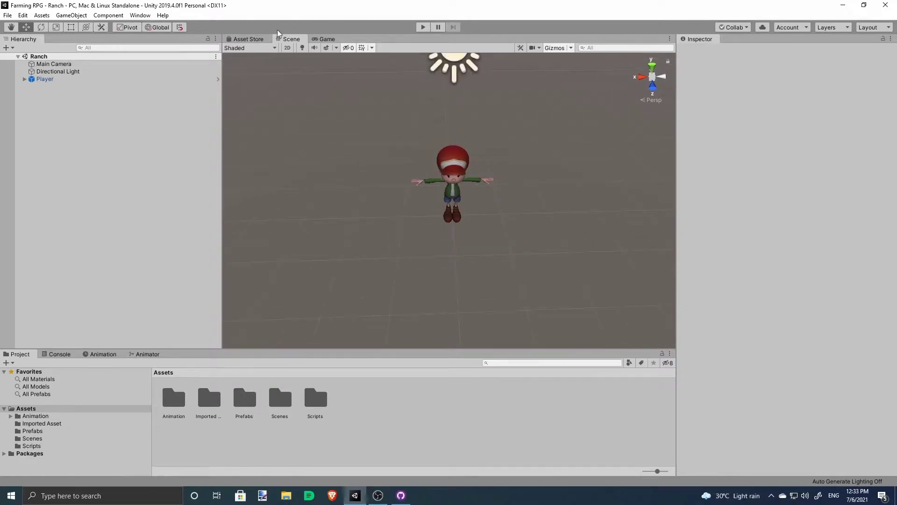
Step: Toggle the Scene view sky and lighting effects off and back on, then play again
{"action": "left_click", "coordinate": [328, 48]}
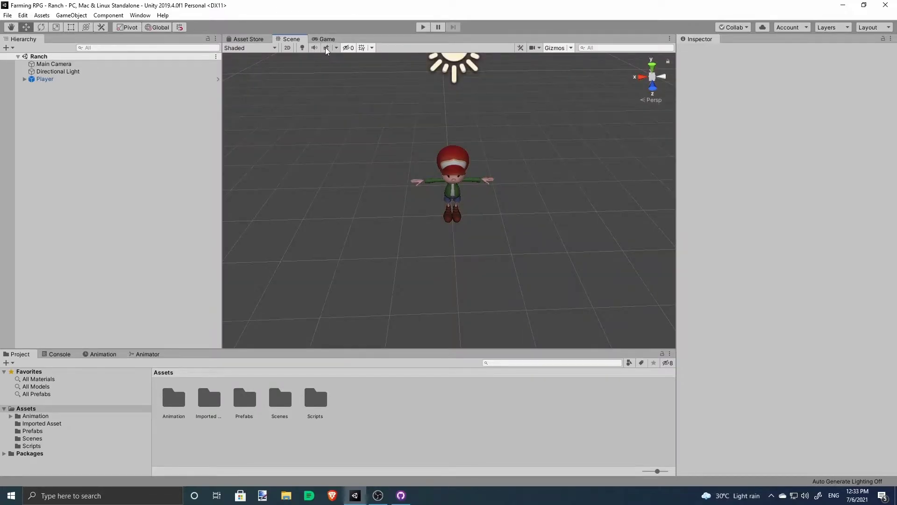
{"action": "left_click", "coordinate": [326, 48]}
{"action": "middle_click_drag", "start_coordinate": [501, 198], "coordinate": [435, 247]}
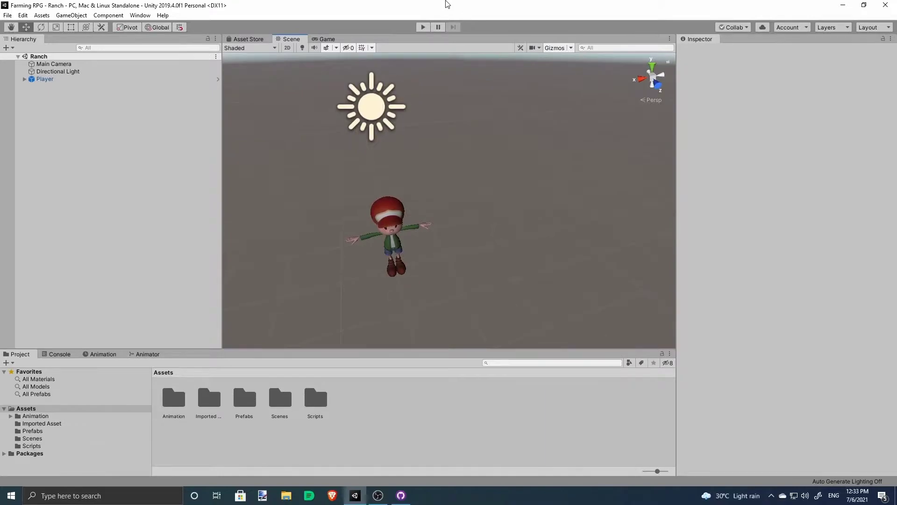
{"action": "left_click", "coordinate": [423, 27]}
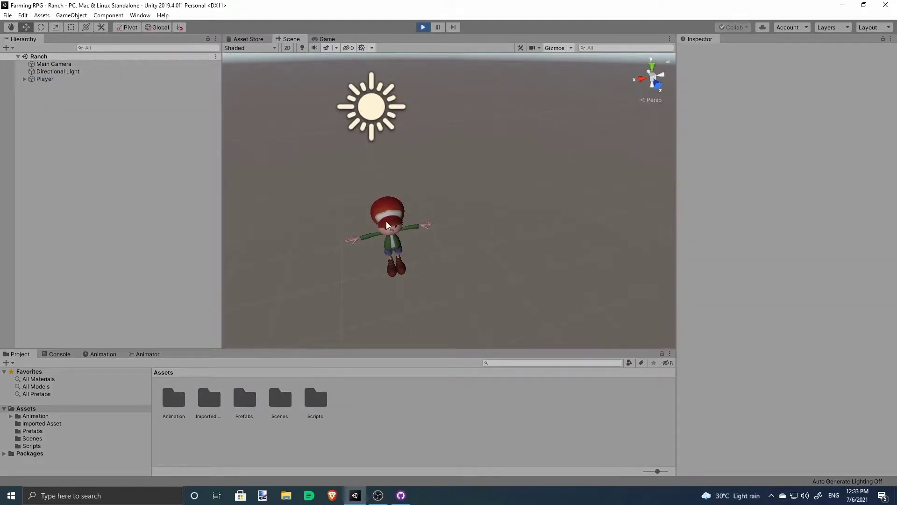
Step: Stop the game and make Main Camera a child of Player in the Hierarchy
{"action": "left_click", "coordinate": [423, 27]}
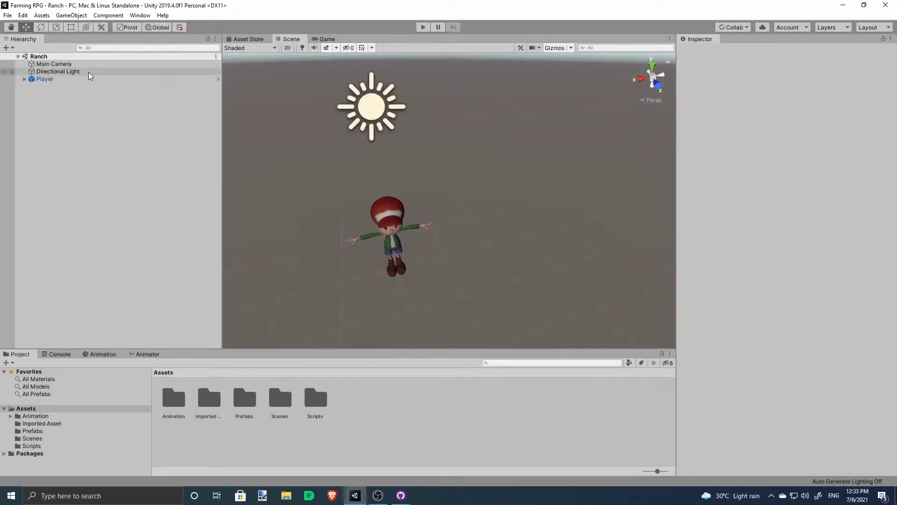
{"action": "left_click", "coordinate": [58, 72]}
{"action": "left_click_drag", "start_coordinate": [56, 64], "coordinate": [94, 80]}
Step: Play-test with the camera parented under Player, then stop and orbit the Scene view
{"action": "left_click", "coordinate": [423, 27]}
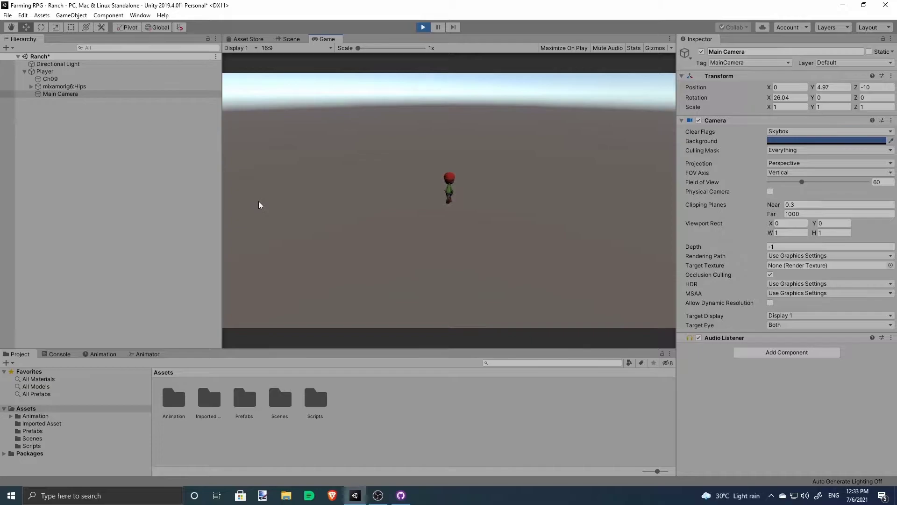
{"action": "left_click", "coordinate": [424, 28]}
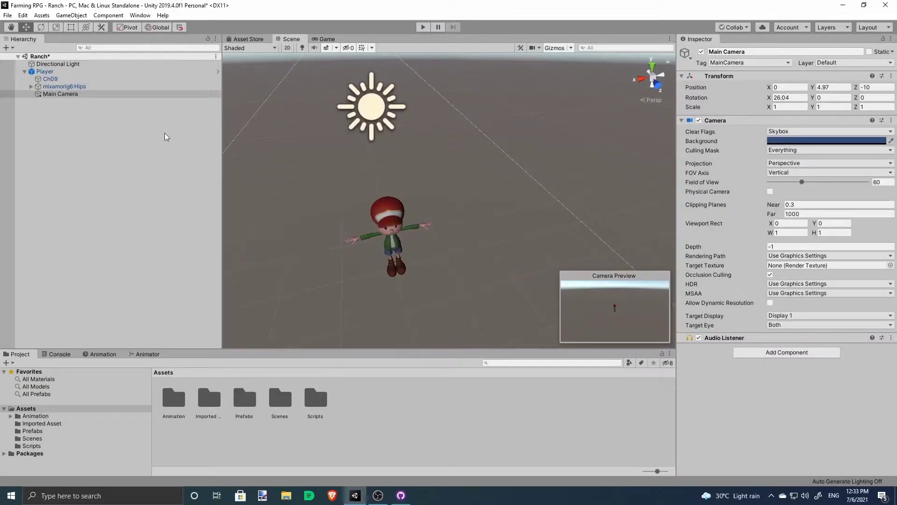
{"action": "scroll", "coordinate": [562, 158], "scroll_direction": "down", "scroll_amount": 3}
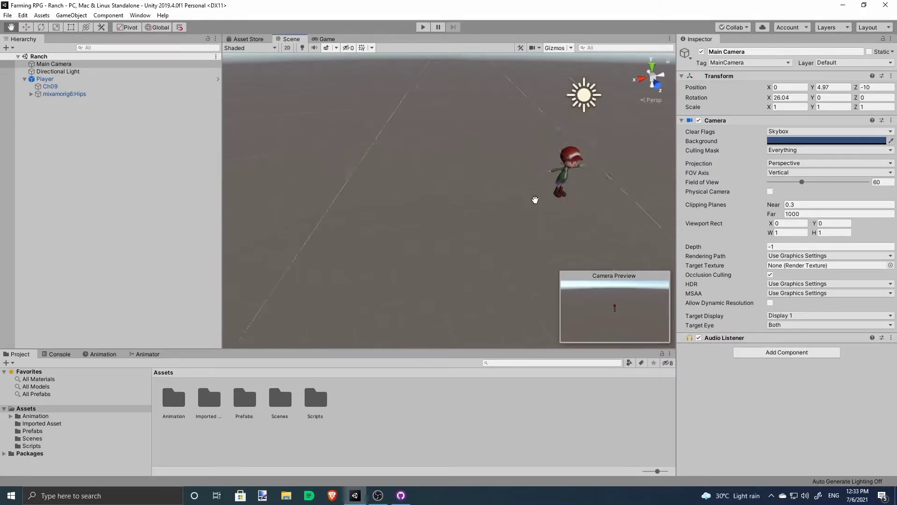
{"action": "right_click_drag", "start_coordinate": [561, 159], "coordinate": [503, 201]}
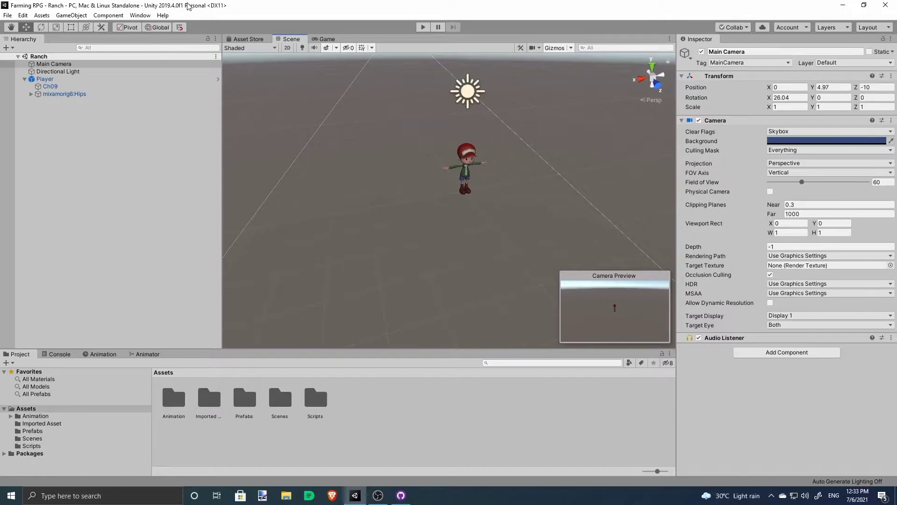
Step: Open the Scripts folder, frame Main Camera, and drag it closer to the player along Z
{"action": "left_click", "coordinate": [320, 410]}
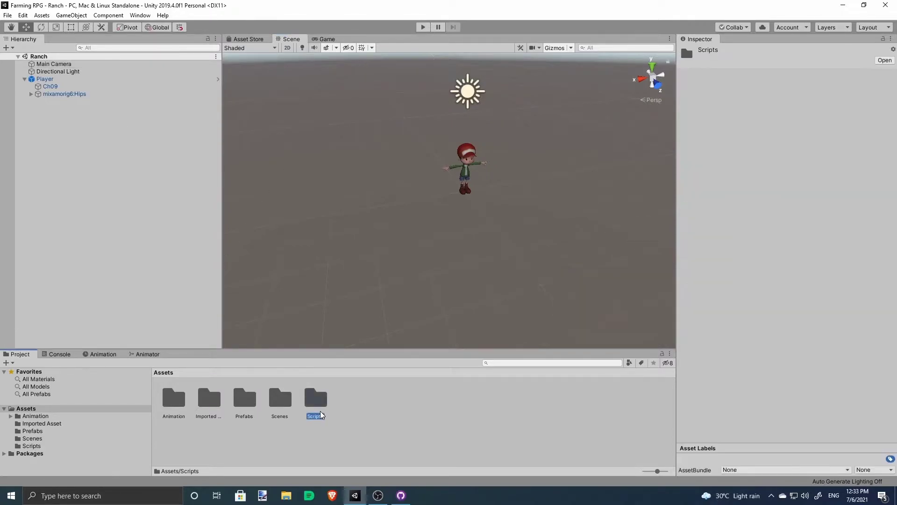
{"action": "double_click", "coordinate": [321, 415]}
{"action": "double_click", "coordinate": [53, 64]}
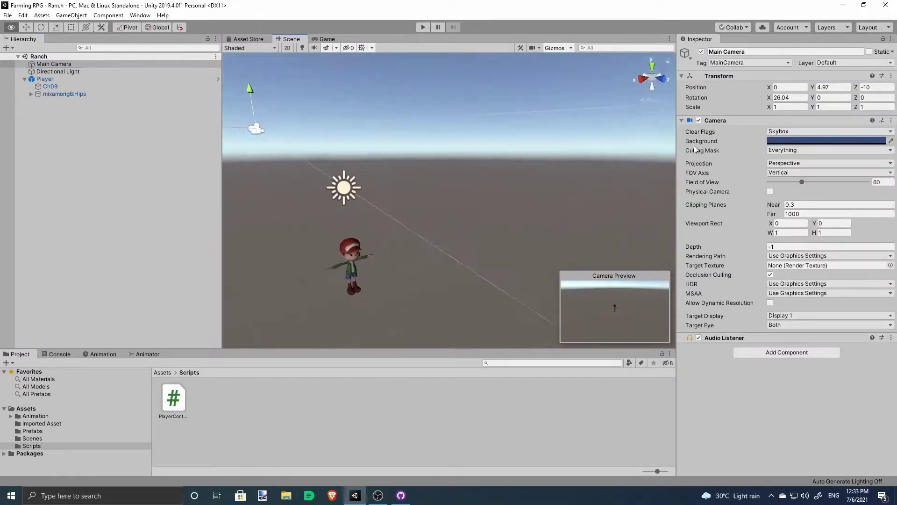
{"action": "left_click_drag", "start_coordinate": [449, 210], "coordinate": [569, 222], "text": "alt"}
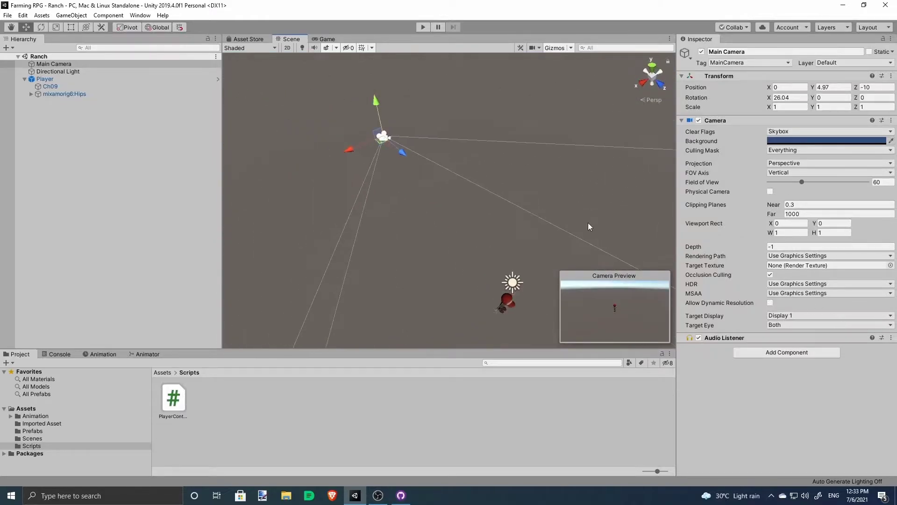
{"action": "left_click_drag", "start_coordinate": [400, 149], "coordinate": [477, 216]}
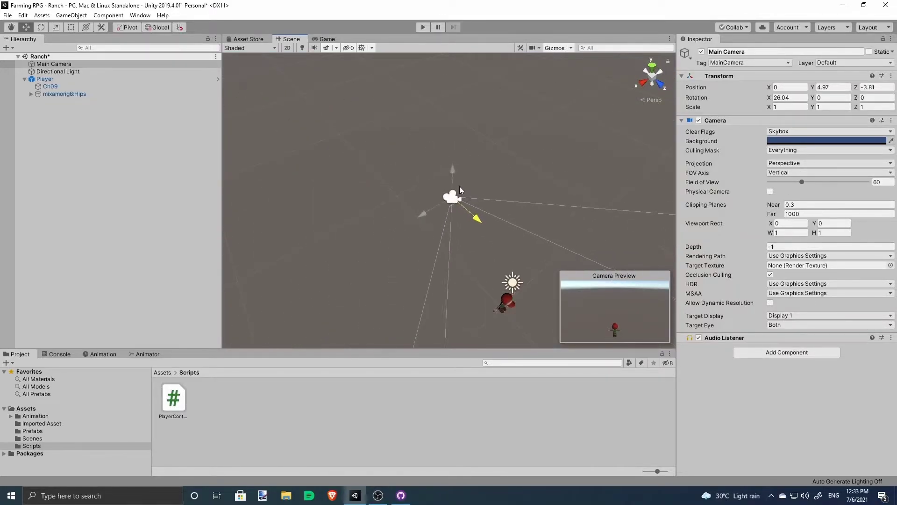
{"action": "left_click_drag", "start_coordinate": [292, 40], "coordinate": [108, 42]}
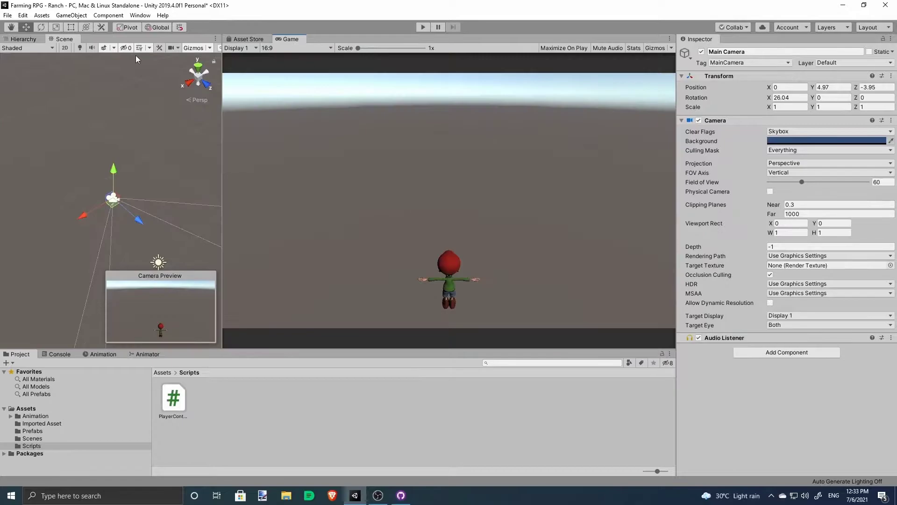
{"action": "left_click_drag", "start_coordinate": [136, 219], "coordinate": [78, 200]}
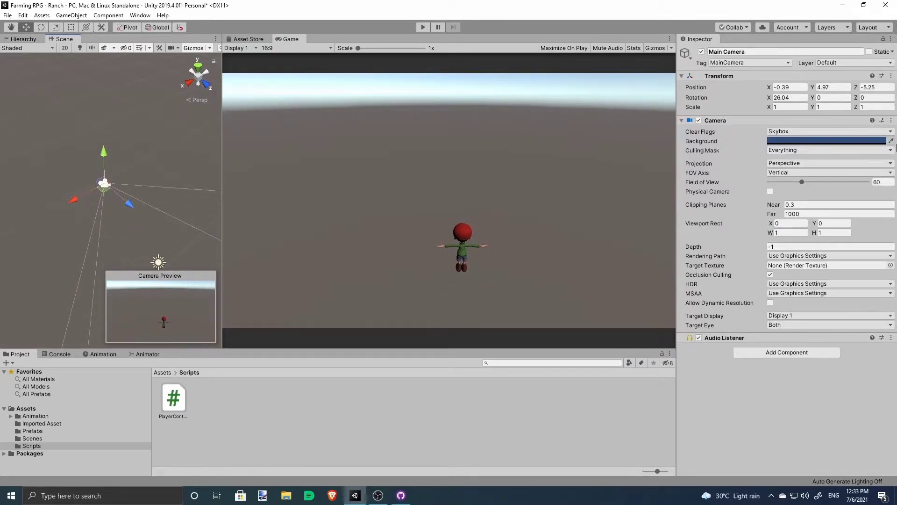
Step: Fine-tune Main Camera's position so its Z sits near -4.9
{"action": "left_click", "coordinate": [789, 88]}
{"action": "type", "text": "0"}
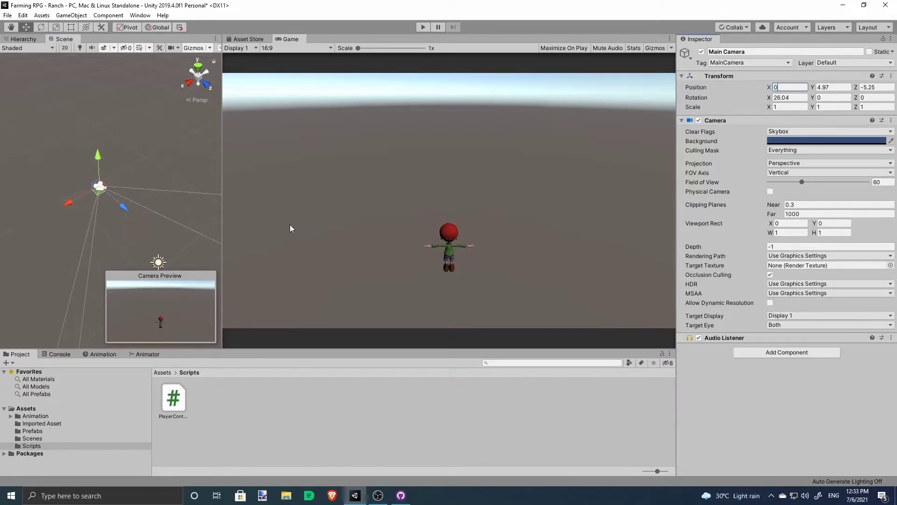
{"action": "left_click", "coordinate": [23, 39]}
{"action": "left_click", "coordinate": [67, 80]}
{"action": "left_click", "coordinate": [56, 64]}
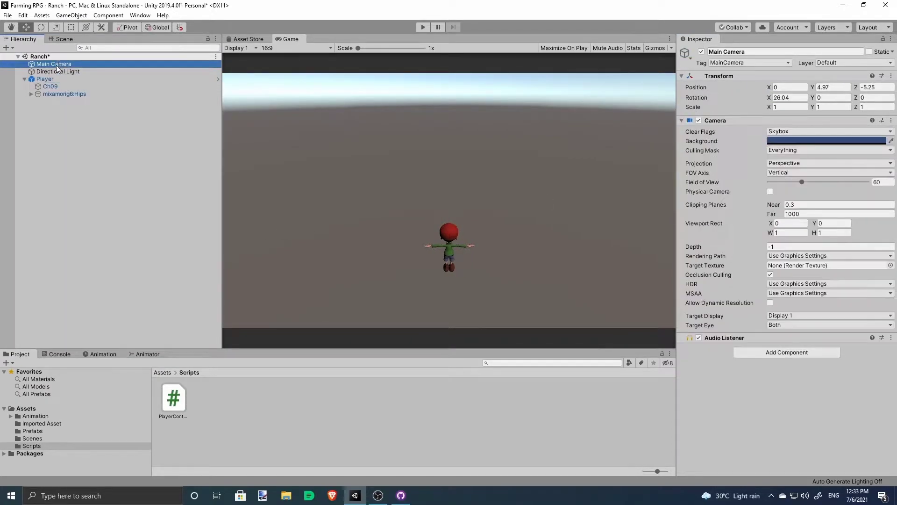
{"action": "left_click", "coordinate": [65, 39]}
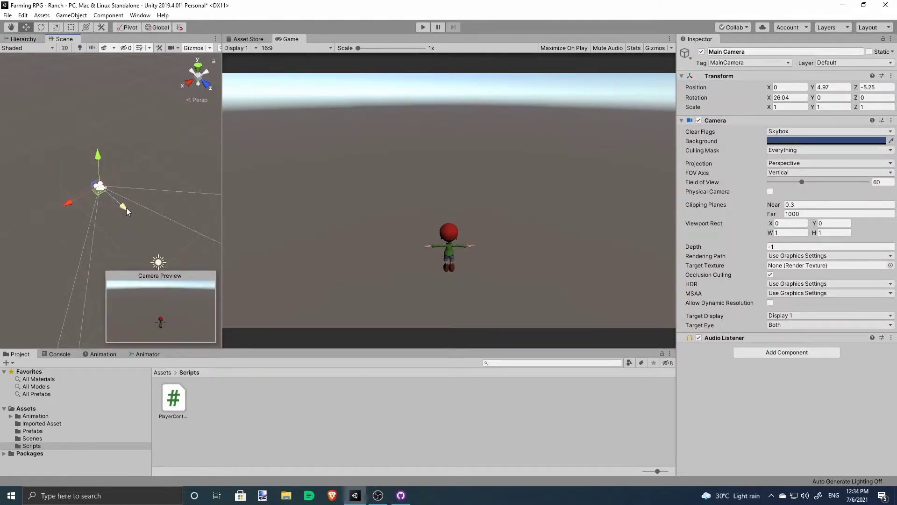
{"action": "left_click_drag", "start_coordinate": [126, 207], "coordinate": [130, 209]}
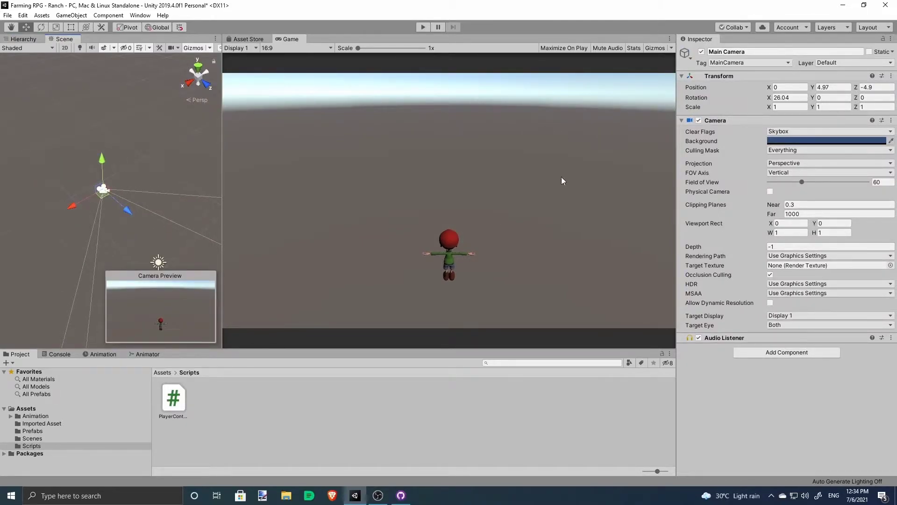
Step: Dock the Scene view beside the Game view and orbit to frame camera and player
{"action": "left_click", "coordinate": [23, 39]}
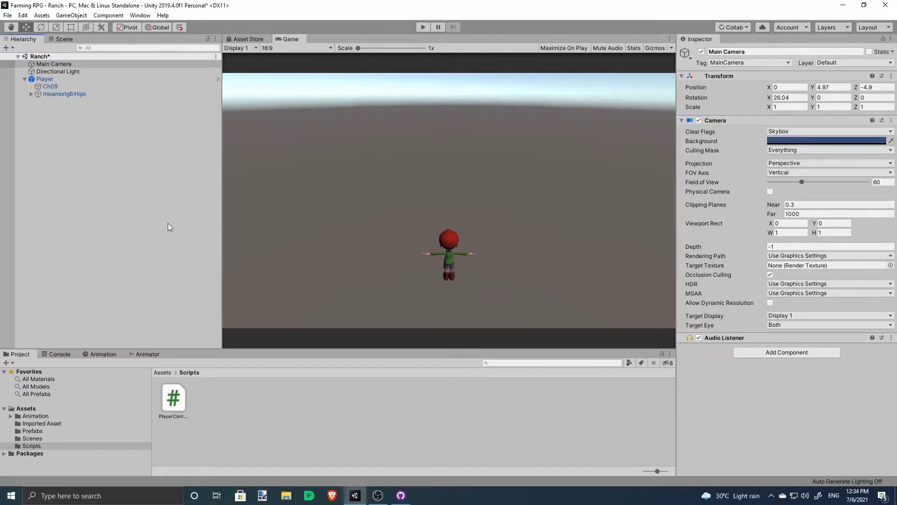
{"action": "left_click_drag", "start_coordinate": [63, 38], "coordinate": [291, 38]}
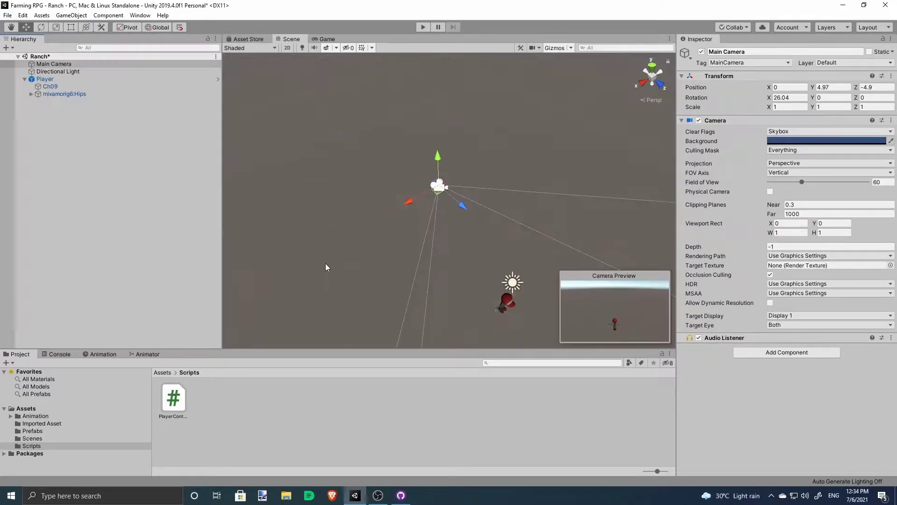
{"action": "right_click_drag", "start_coordinate": [352, 208], "coordinate": [136, 502]}
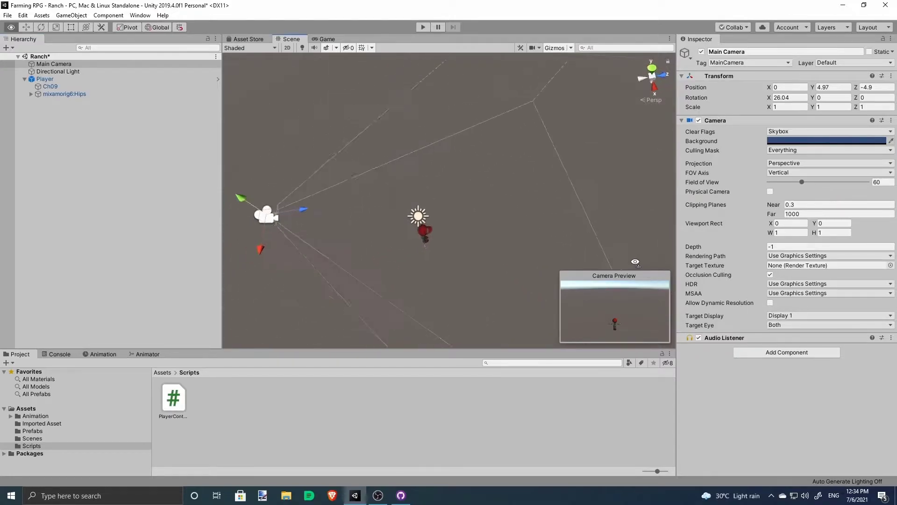
Step: Create a CameraController C# script in Scripts, add it to Main Camera, and open it in Visual Studio
{"action": "right_click", "coordinate": [345, 422]}
{"action": "mouse_move", "coordinate": [416, 188]}
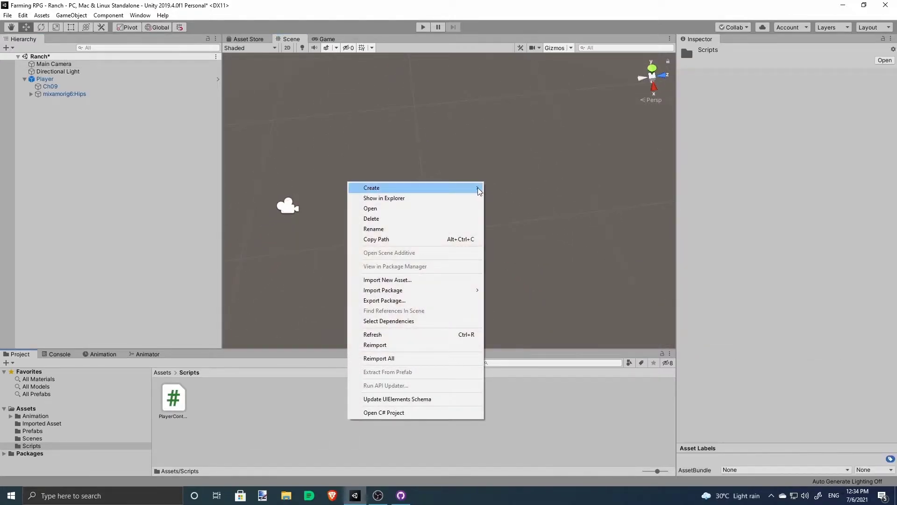
{"action": "left_click", "coordinate": [522, 158]}
{"action": "type", "text": "Camera"}
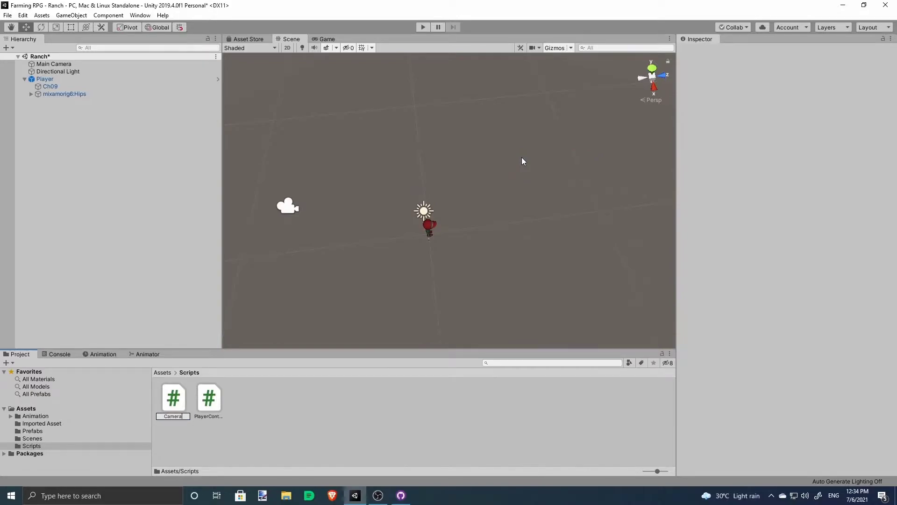
{"action": "type", "text": "Cont"}
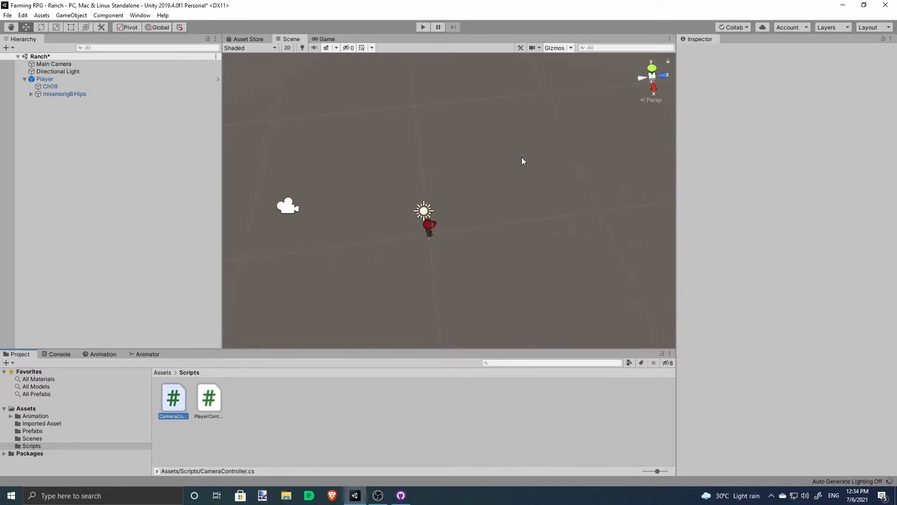
{"action": "left_click", "coordinate": [53, 64]}
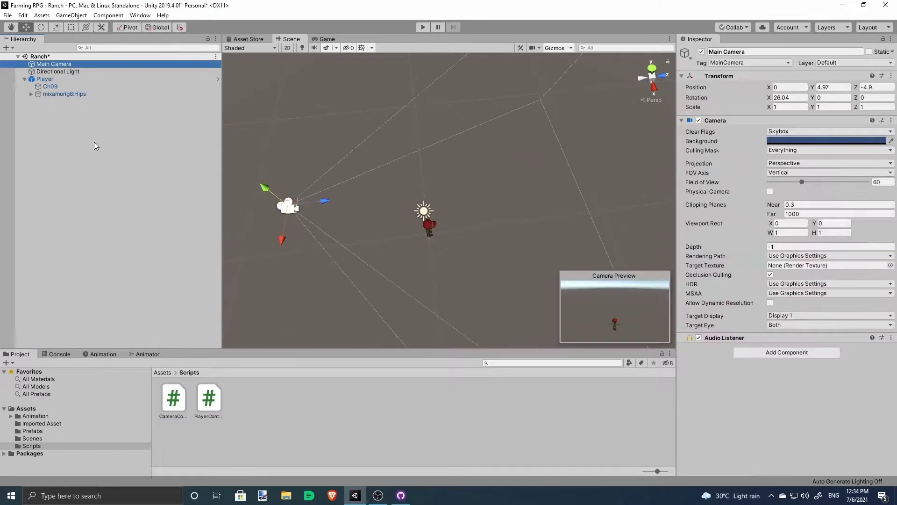
{"action": "left_click_drag", "start_coordinate": [173, 397], "coordinate": [778, 378]}
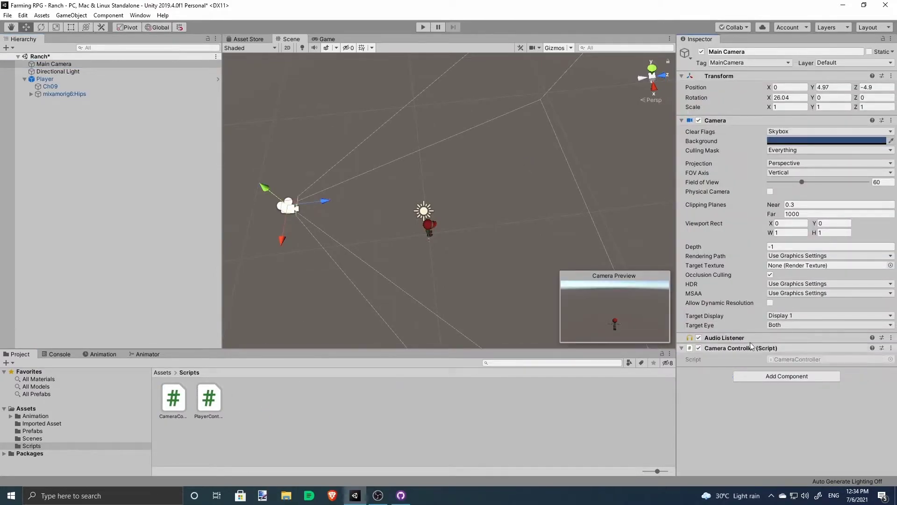
{"action": "right_click", "coordinate": [753, 349]}
{"action": "left_click", "coordinate": [781, 443]}
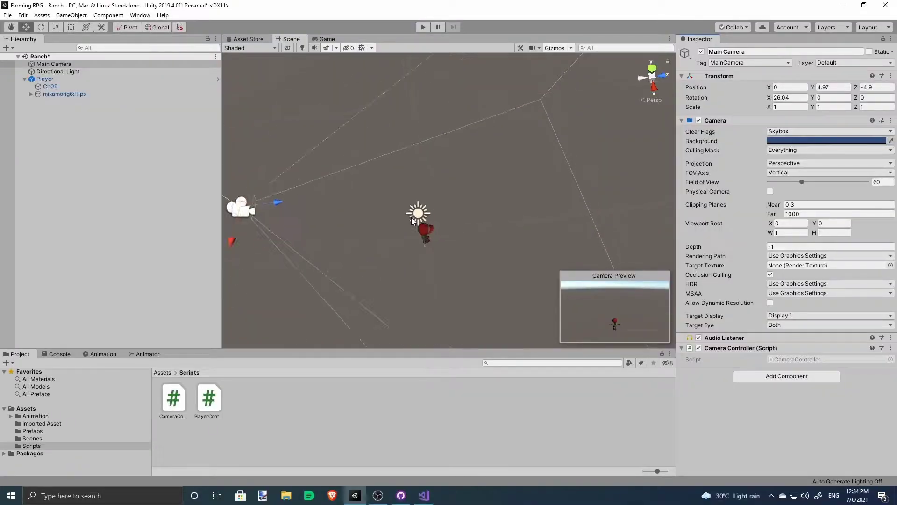
Step: Orbit the Scene view and check what the game camera renders
{"action": "right_click_drag", "start_coordinate": [412, 221], "coordinate": [403, 163]}
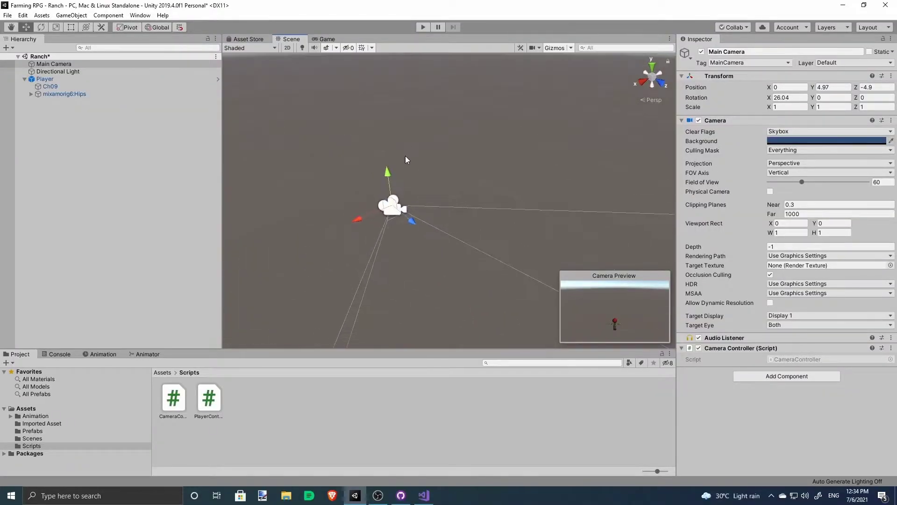
{"action": "left_click", "coordinate": [323, 39]}
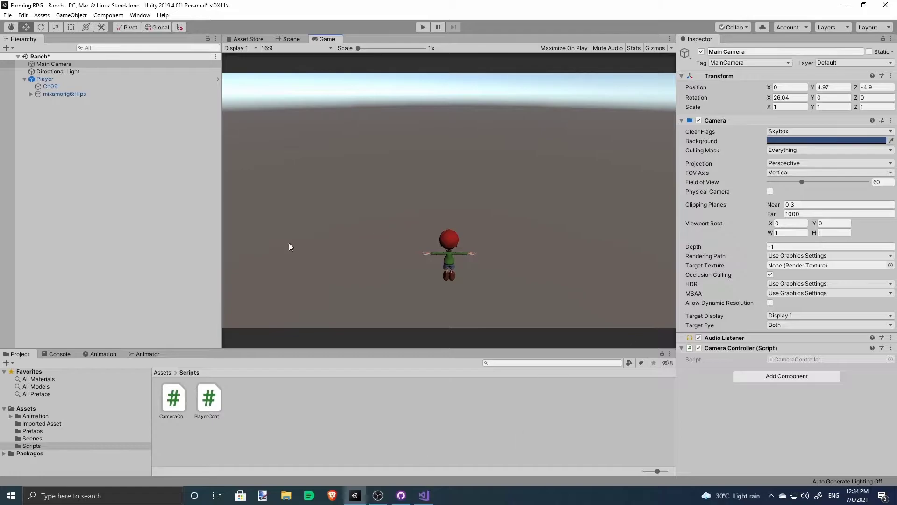
{"action": "key", "text": "alt+Tab"}
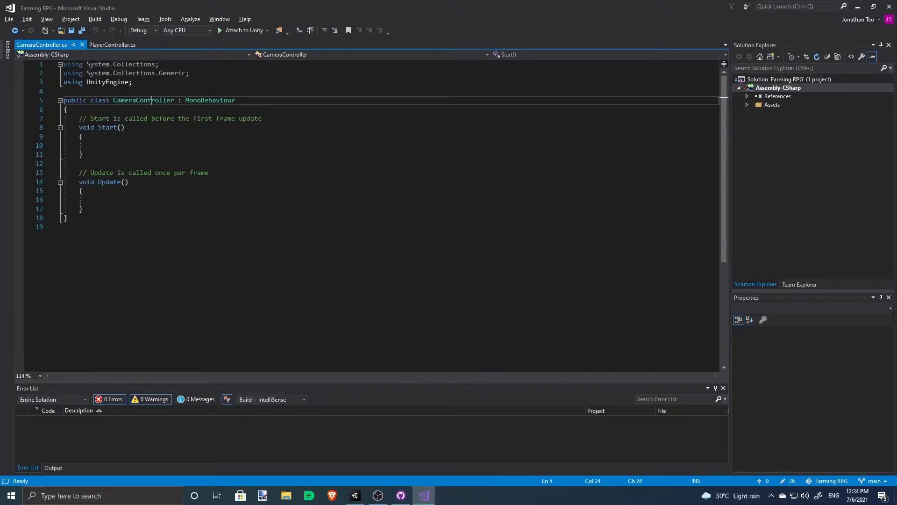
Step: Add a '//player transform component' comment and a 'Transform playerPos;' field, then save
{"action": "left_click", "coordinate": [68, 108]}
{"action": "key", "text": "Return"}
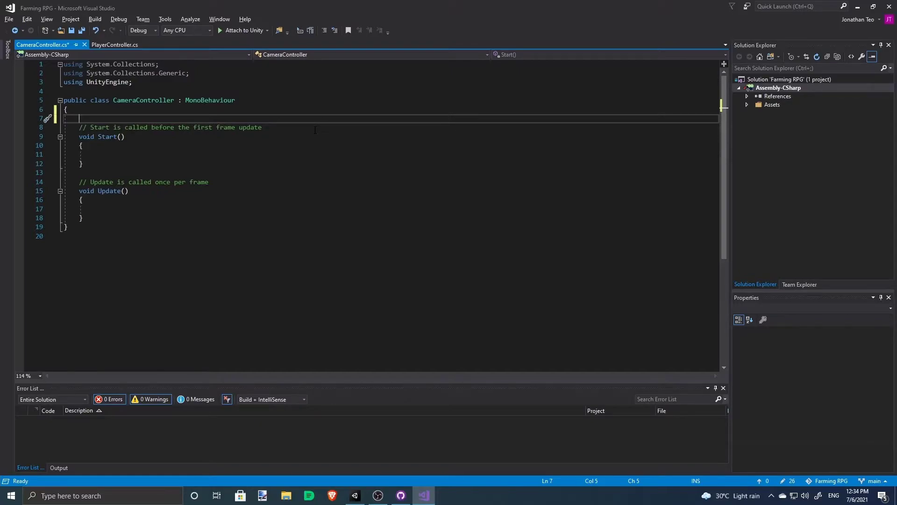
{"action": "type", "text": "Transform playerPos;"}
{"action": "key", "text": "ctrl+Return"}
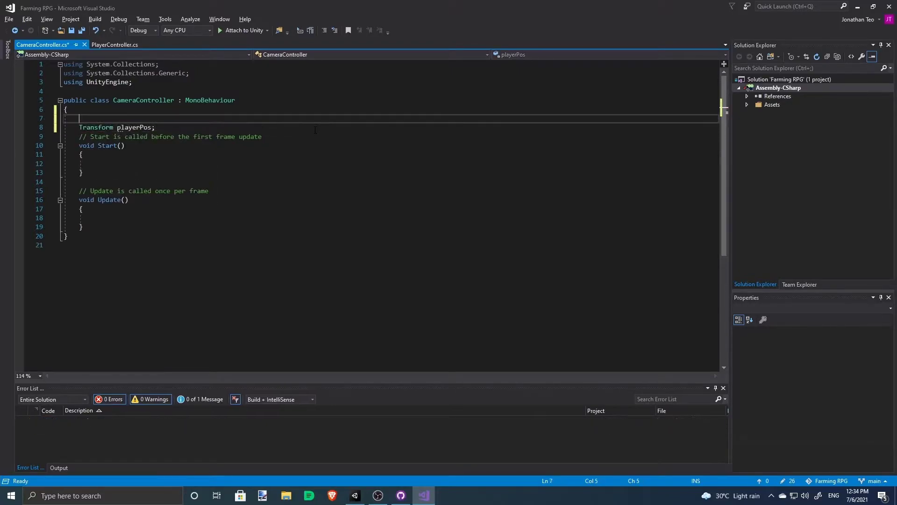
{"action": "type", "text": "//Get our p"}
{"action": "key", "text": "ctrl+BackSpace"}
{"action": "key", "text": "ctrl+BackSpace"}
{"action": "key", "text": "ctrl+BackSpace"}
{"action": "type", "text": "player transform component"}
{"action": "key", "text": "Down"}
{"action": "key", "text": "Down"}
{"action": "key", "text": "Down"}
{"action": "key", "text": "ctrl+s"}
{"action": "key", "text": "Down"}
{"action": "key", "text": "Down"}
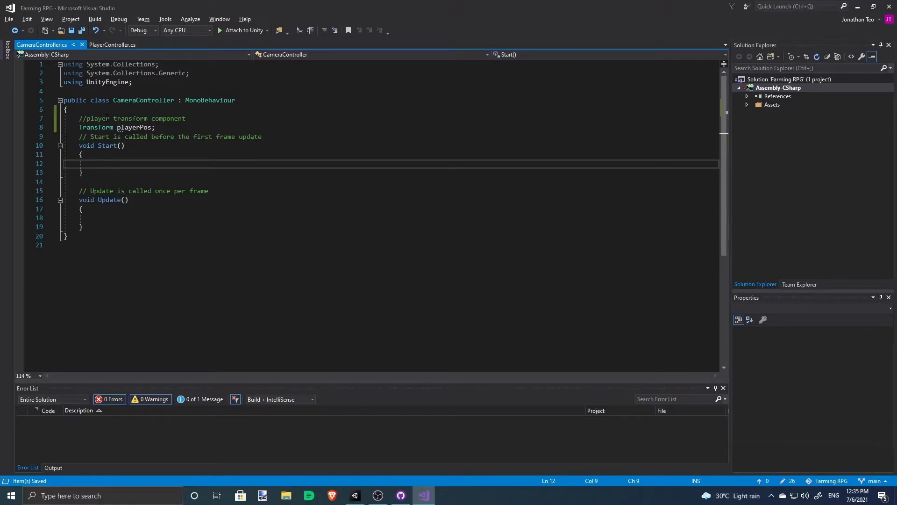
{"action": "type", "text": "player"}
Step: Write 'playerPos = FindObjectOfType<PlayerController>().transform;' in Start under a comment, and save
{"action": "key", "text": "Tab"}
{"action": "key", "text": "Home"}
{"action": "key", "text": "Return"}
{"action": "key", "text": "Up"}
{"action": "type", "text": "//Find the player gameobject in the scene and get its transform component"}
{"action": "key", "text": "Down"}
{"action": "type", "text": "= Find"}
{"action": "key", "text": "Tab"}
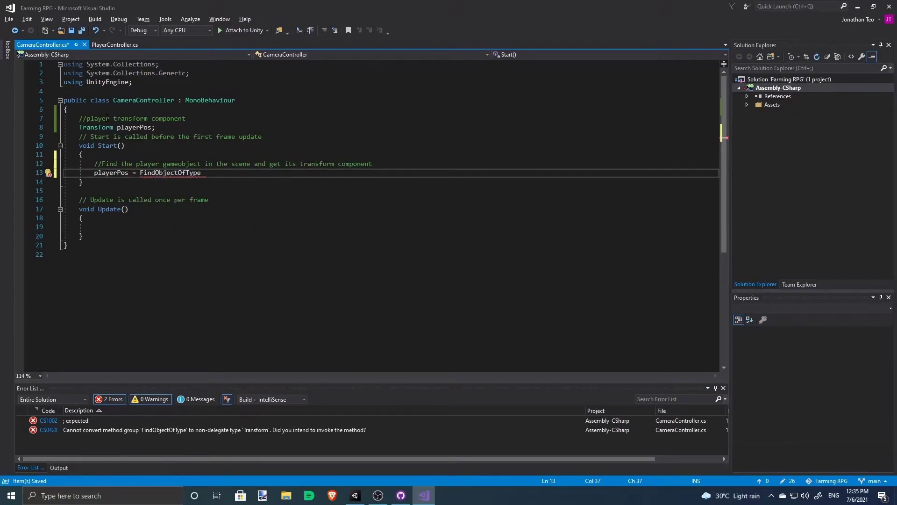
{"action": "type", "text": "<Play"}
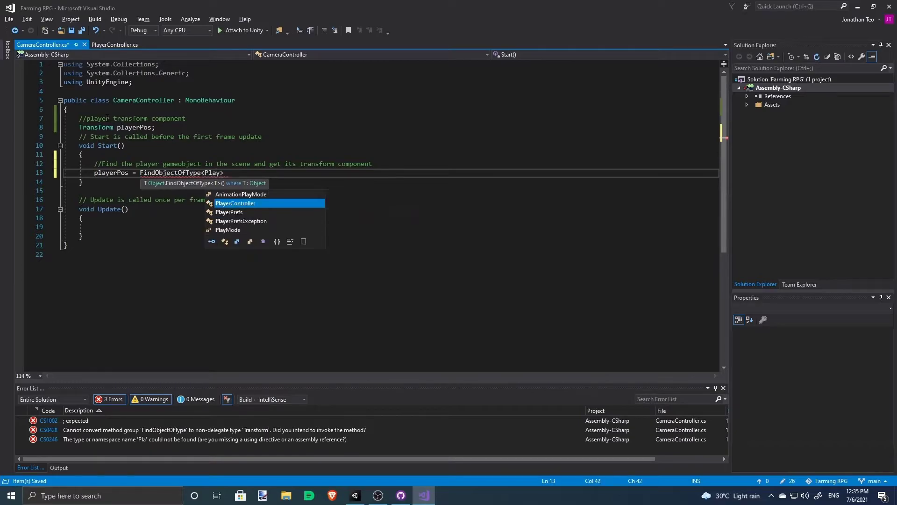
{"action": "type", "text": "er"}
{"action": "key", "text": "Tab"}
{"action": "type", "text": "()"}
{"action": "key", "text": "ctrl+s"}
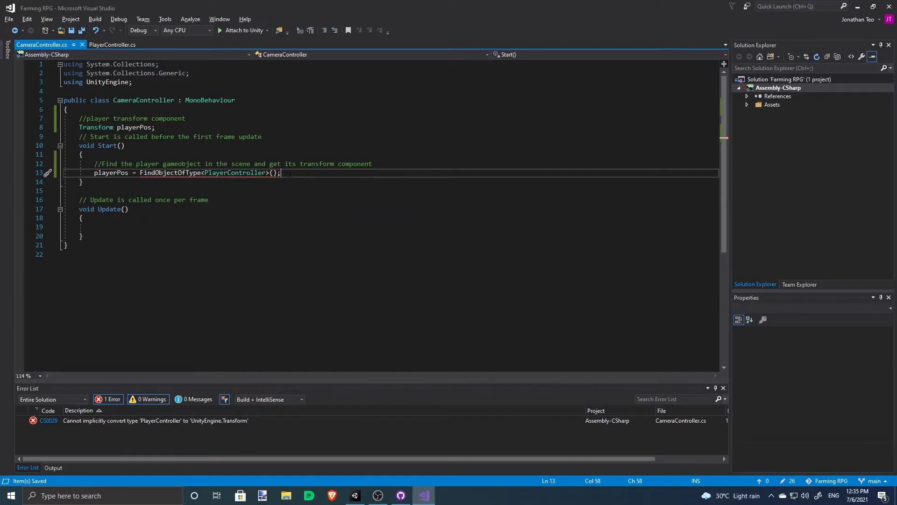
Step: Correct the assignment line's ending before the semicolon and save again
{"action": "key", "text": "Left"}
{"action": "type", "text": ".transform"}
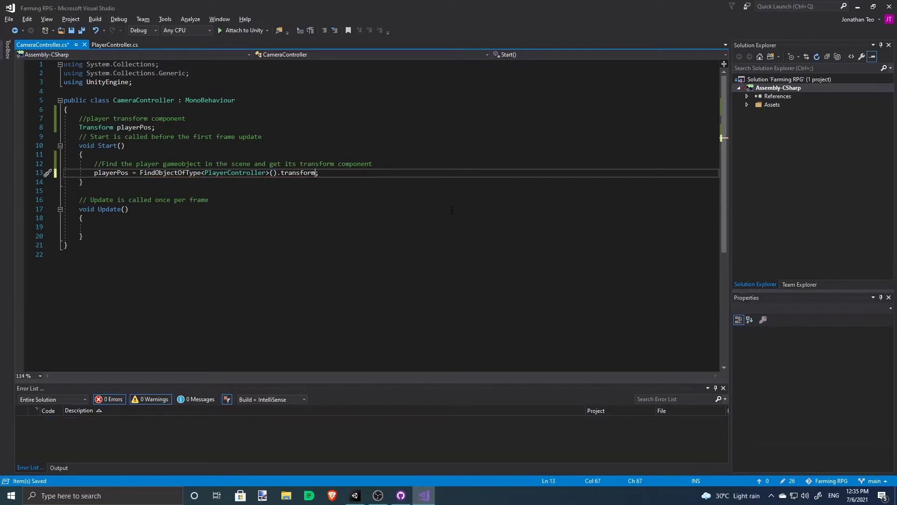
{"action": "key", "text": "ctrl+s"}
{"action": "key", "text": "Down"}
{"action": "key", "text": "Up"}
{"action": "key", "text": "End"}
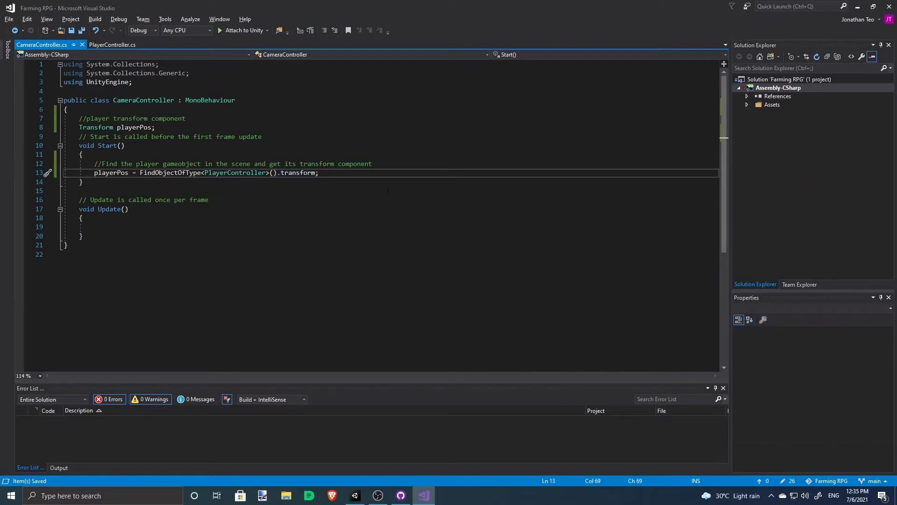
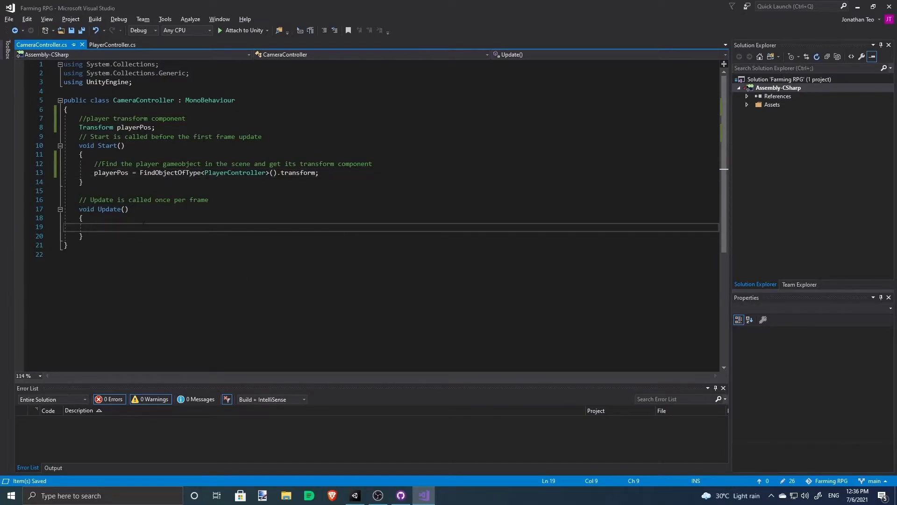
Step: Add a commented void FollowPlayer() method below Update and call it from Update
{"action": "key", "text": "Down"}
{"action": "key", "text": "Down"}
{"action": "key", "text": "Up"}
{"action": "key", "text": "Up"}
{"action": "key", "text": "Down"}
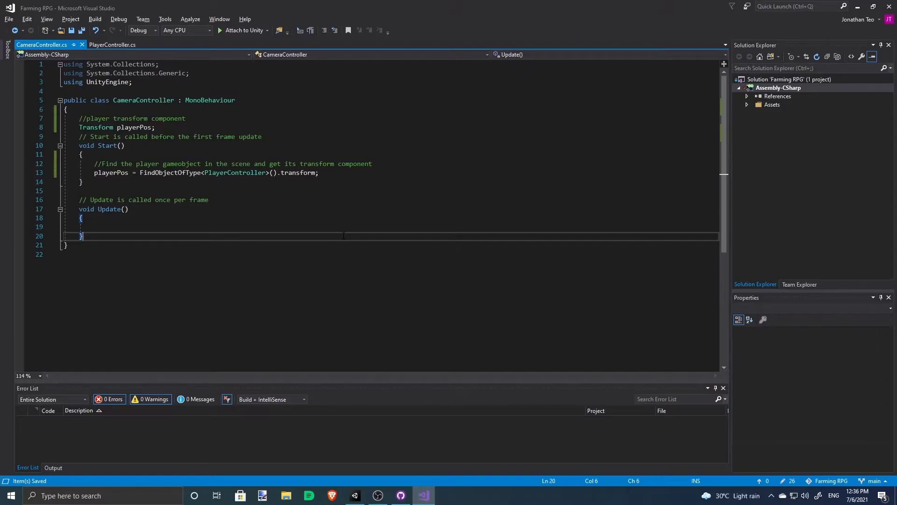
{"action": "key", "text": "Up"}
{"action": "key", "text": "Down"}
{"action": "key", "text": "Return"}
{"action": "key", "text": "Return"}
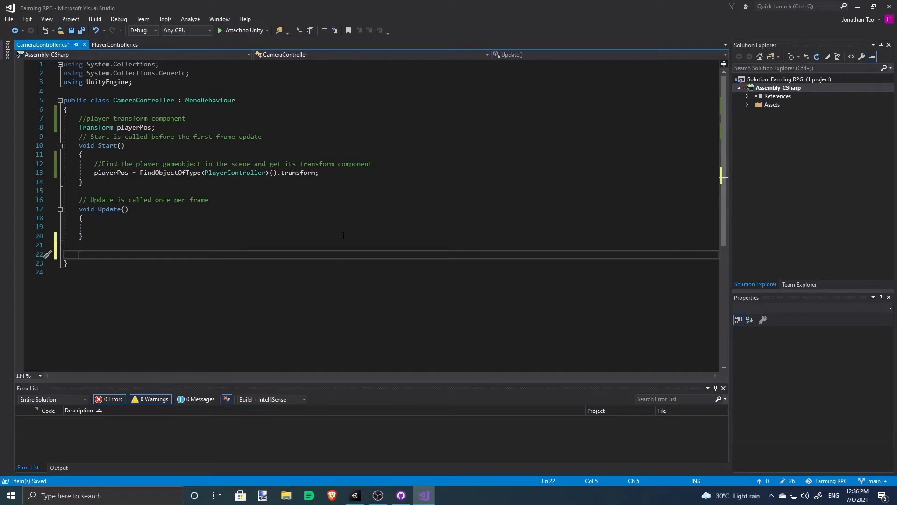
{"action": "type", "text": "void FollowPlayer(){"}
{"action": "key", "text": "Return"}
{"action": "key", "text": "Up"}
{"action": "key", "text": "Up"}
{"action": "key", "text": "Home"}
{"action": "key", "text": "Return"}
{"action": "key", "text": "Up"}
{"action": "type", "text": "//Following the player"}
{"action": "key", "text": "Up"}
{"action": "key", "text": "Up"}
{"action": "key", "text": "Up"}
{"action": "type", "text": "FollowPlayer();"}
{"action": "key", "text": "Down"}
{"action": "key", "text": "Down"}
{"action": "key", "text": "Down"}
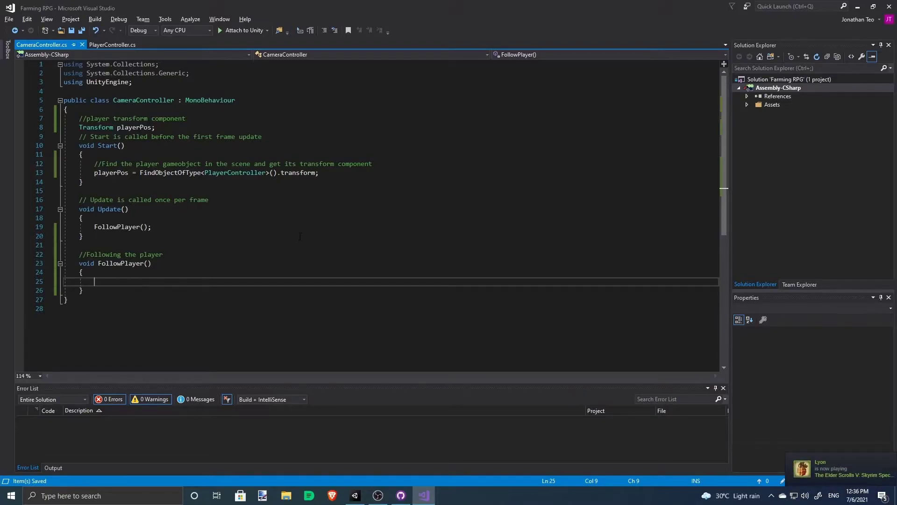
{"action": "type", "text": "trans"}
Step: Write transform.position = playerPos.position inside FollowPlayer, save, and return to Unity
{"action": "key", "text": "Tab"}
{"action": "type", "text": ".parent"}
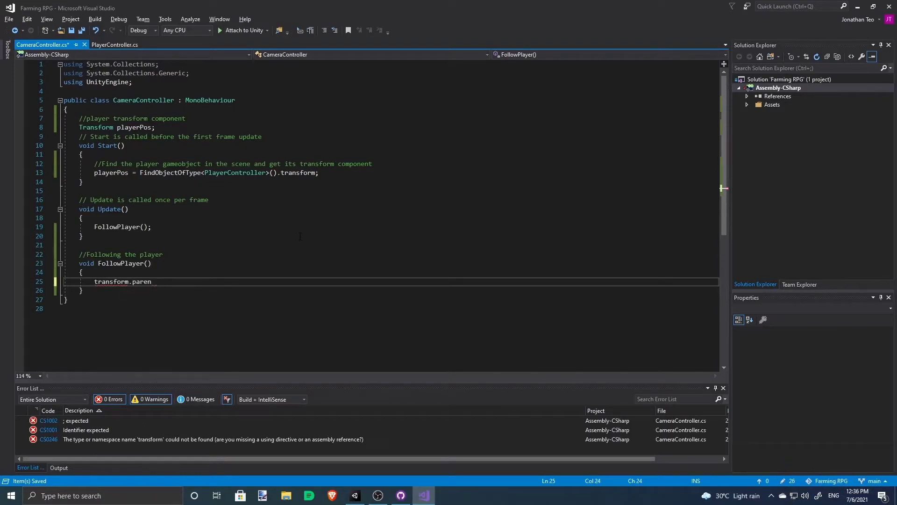
{"action": "key", "text": "BackSpace"}
{"action": "key", "text": "BackSpace"}
{"action": "key", "text": "BackSpace"}
{"action": "type", "text": "pos"}
{"action": "key", "text": "Tab"}
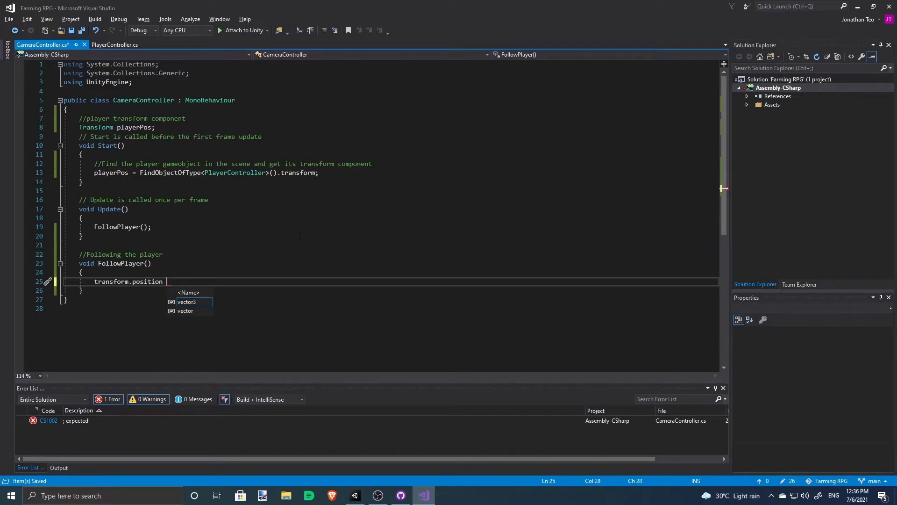
{"action": "type", "text": "= play"}
{"action": "key", "text": "Tab"}
{"action": "type", "text": ".position["}
{"action": "key", "text": "Insert"}
{"action": "key", "text": "BackSpace"}
{"action": "type", "text": ";"}
{"action": "key", "text": "ctrl+s"}
{"action": "key", "text": "alt+Tab"}
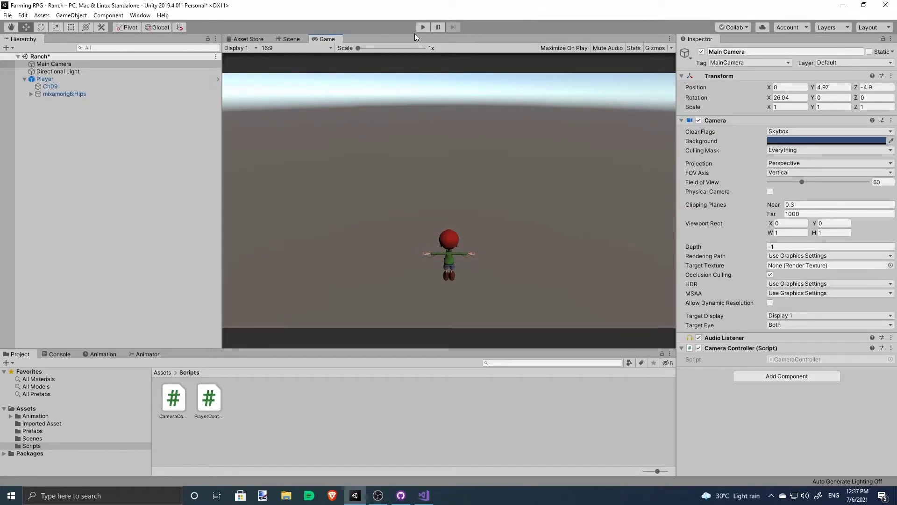
Step: Dock the Scene view beside the Game view, play-test the camera, stop, and select Player
{"action": "left_click_drag", "start_coordinate": [289, 38], "coordinate": [139, 42]}
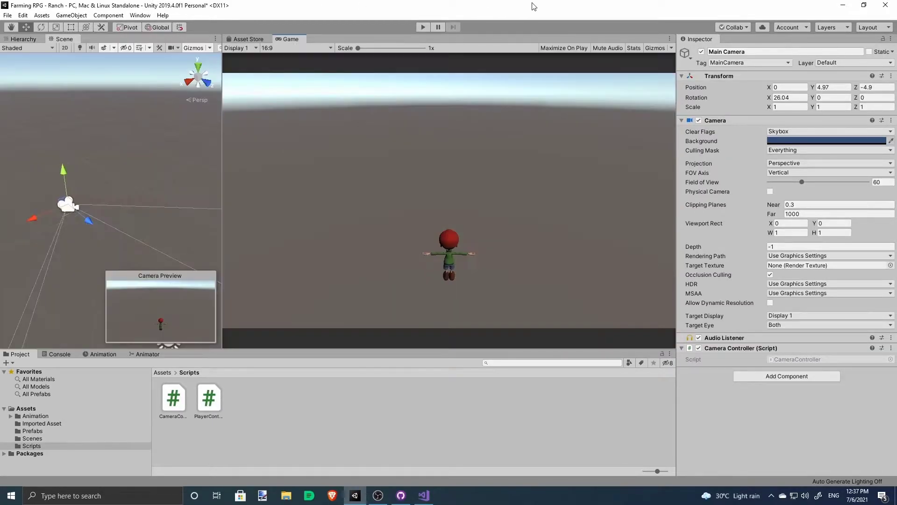
{"action": "left_click", "coordinate": [423, 27]}
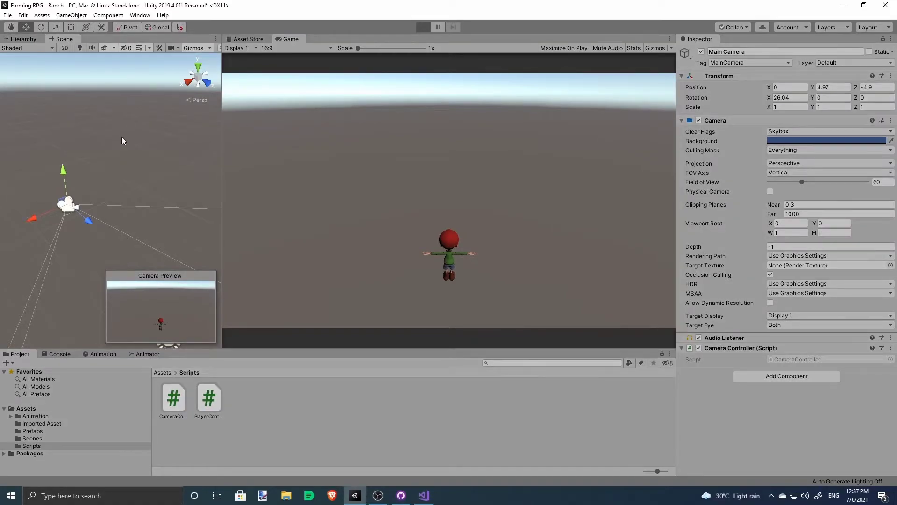
{"action": "mouse_move", "coordinate": [106, 187]}
{"action": "left_mouse_down", "text": "alt"}
{"action": "mouse_move", "coordinate": [219, 288]}
{"action": "mouse_move", "coordinate": [156, 275]}
{"action": "left_mouse_up", "text": "alt"}
{"action": "scroll", "coordinate": [78, 221], "scroll_direction": "up", "scroll_amount": 5}
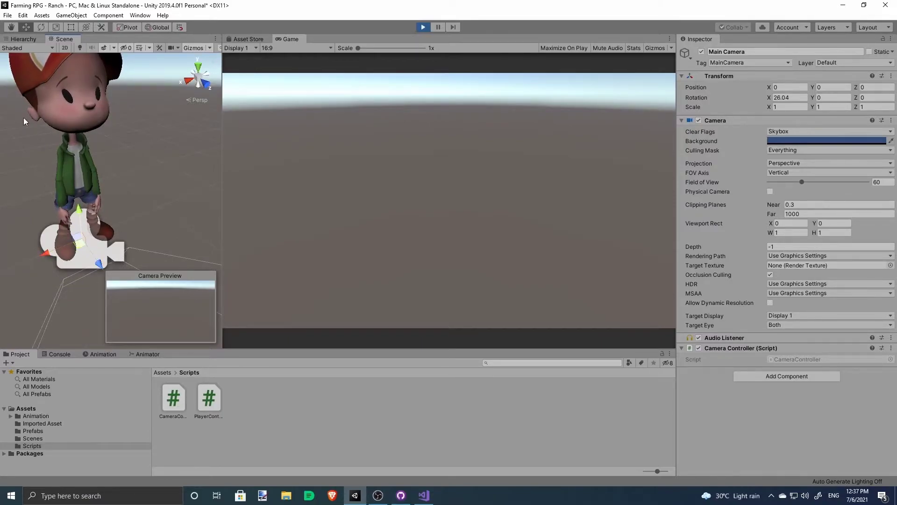
{"action": "left_click", "coordinate": [423, 27]}
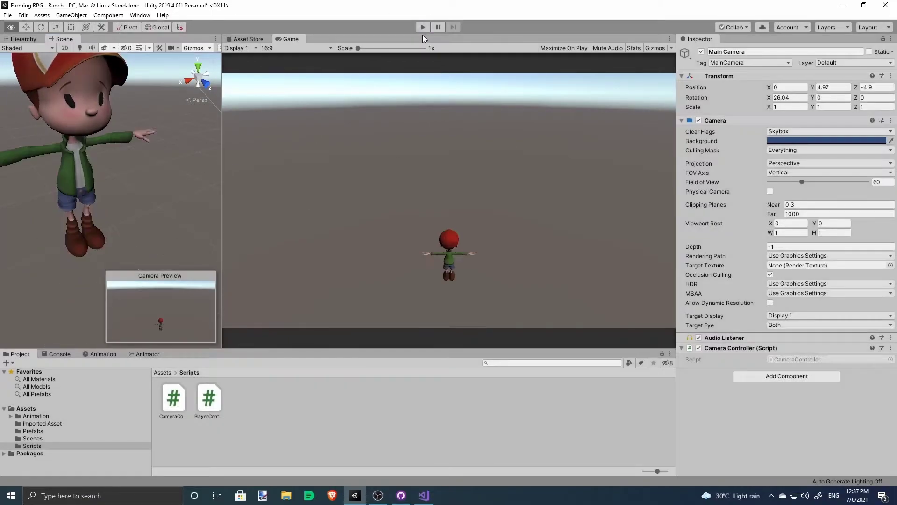
{"action": "scroll", "coordinate": [143, 189], "scroll_direction": "down", "scroll_amount": 3}
{"action": "scroll", "coordinate": [136, 185], "scroll_direction": "up", "scroll_amount": 4}
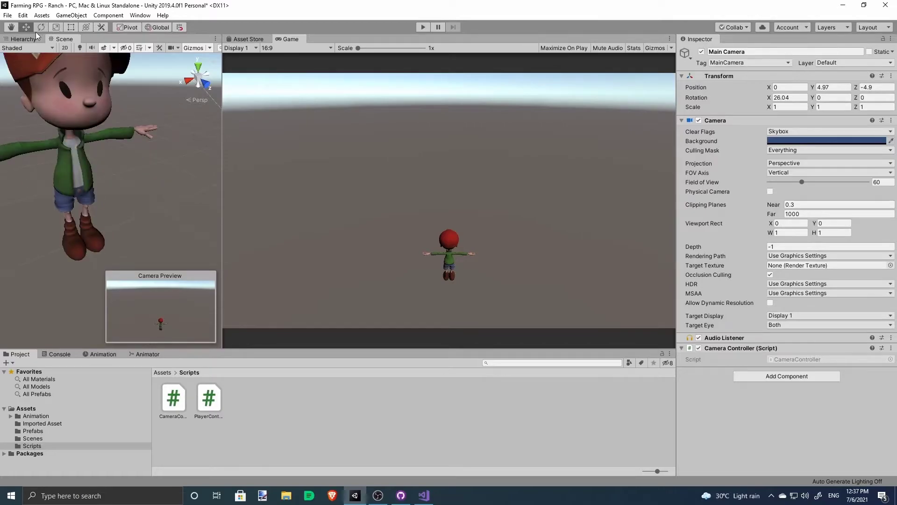
{"action": "scroll", "coordinate": [111, 162], "scroll_direction": "down", "scroll_amount": 3}
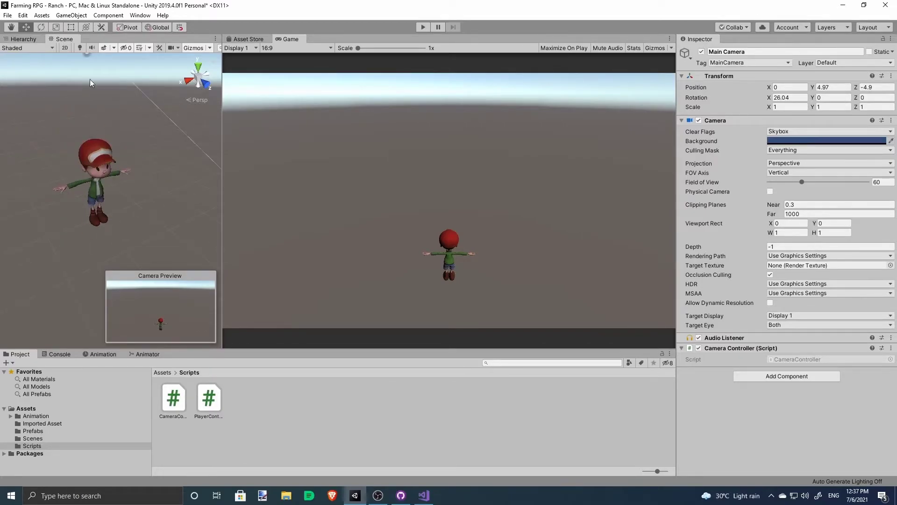
{"action": "scroll", "coordinate": [104, 159], "scroll_direction": "down", "scroll_amount": 2}
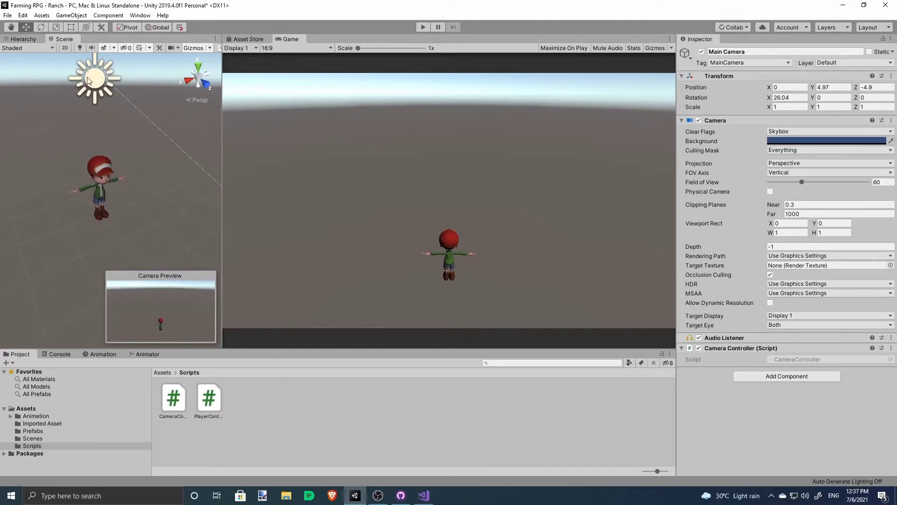
{"action": "left_click", "coordinate": [100, 203]}
Step: Start a commented Vector3 targetPosition declaration in FollowPlayer using playerPos.position.x
{"action": "key", "text": "alt+Tab"}
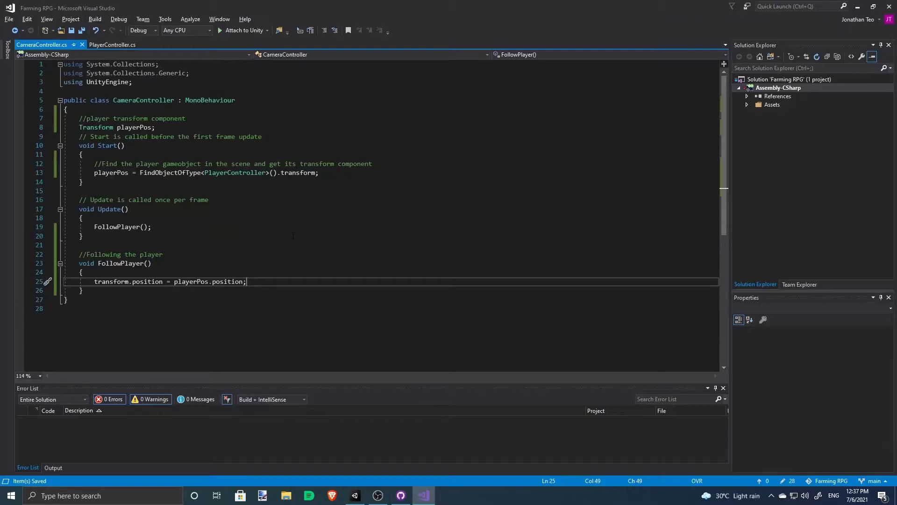
{"action": "left_click", "coordinate": [293, 273]}
{"action": "key", "text": "Return"}
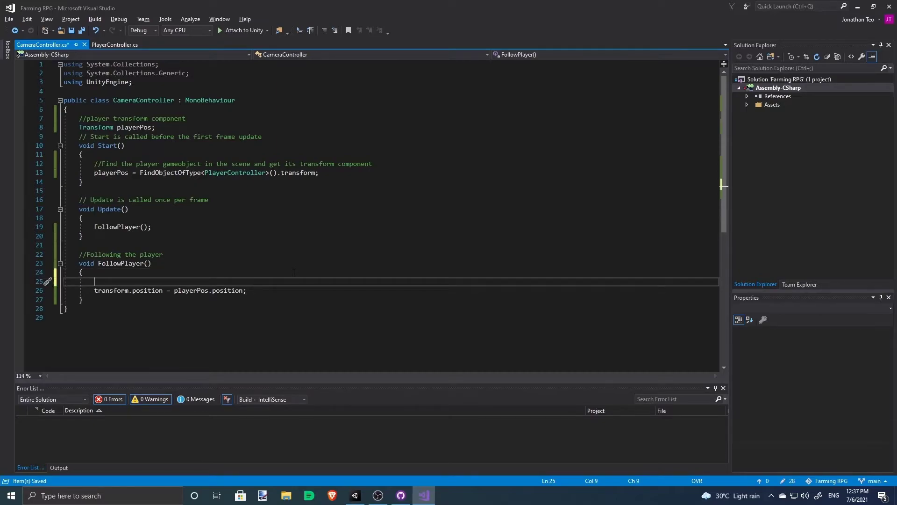
{"action": "type", "text": "Vector3 tar"}
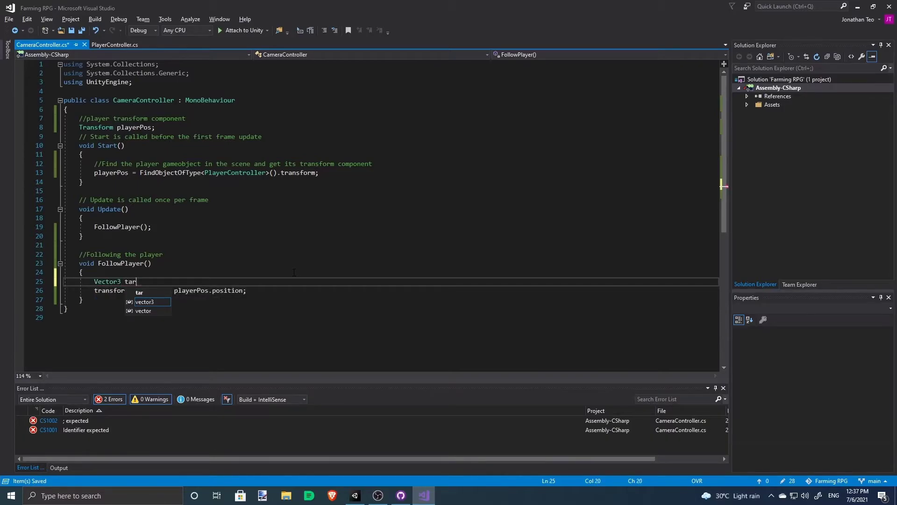
{"action": "type", "text": " Posirtion"}
{"action": "type", "text": "ti"}
{"action": "type", "text": ";"}
{"action": "key", "text": "ctrl+Return"}
{"action": "type", "text": "//Position the camera should be in"}
{"action": "key", "text": "Down"}
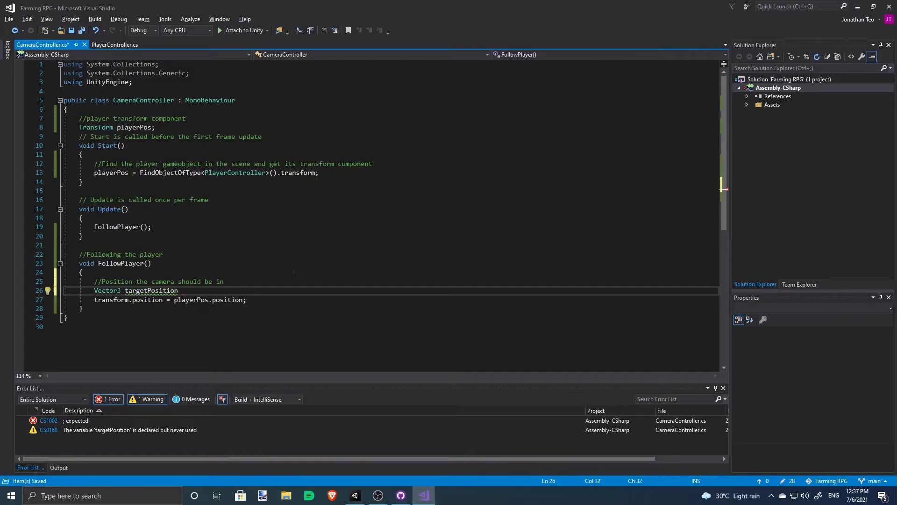
{"action": "type", "text": " = new Vec"}
{"action": "key", "text": "Tab"}
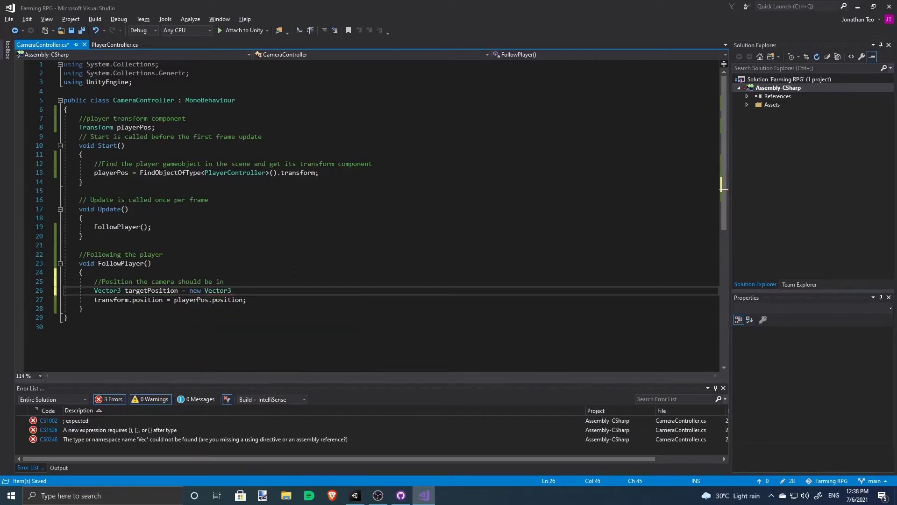
{"action": "type", "text": "();"}
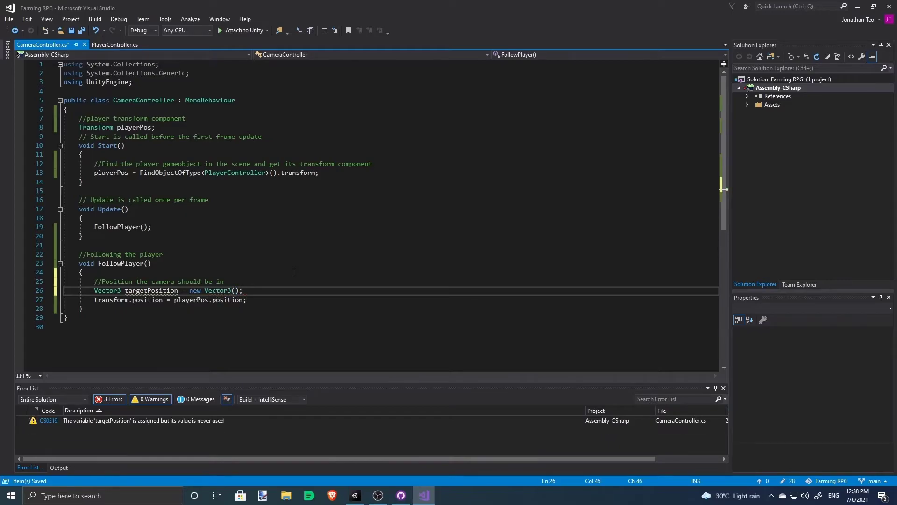
{"action": "type", "text": "play"}
{"action": "key", "text": "Tab"}
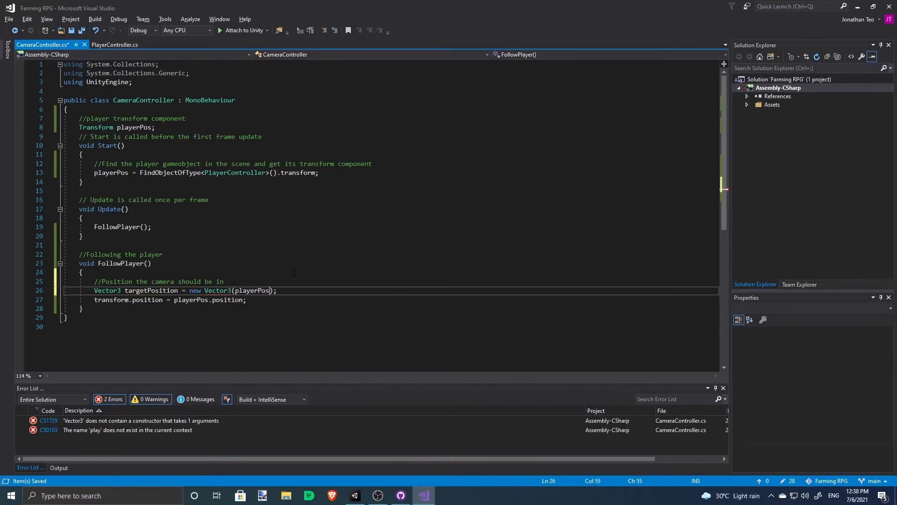
{"action": "type", "text": ".x"}
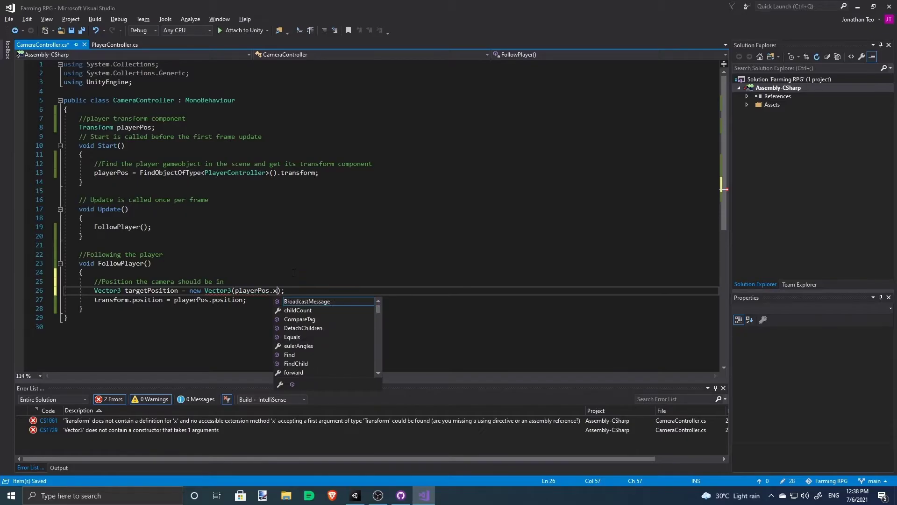
{"action": "key", "text": "alt+Tab"}
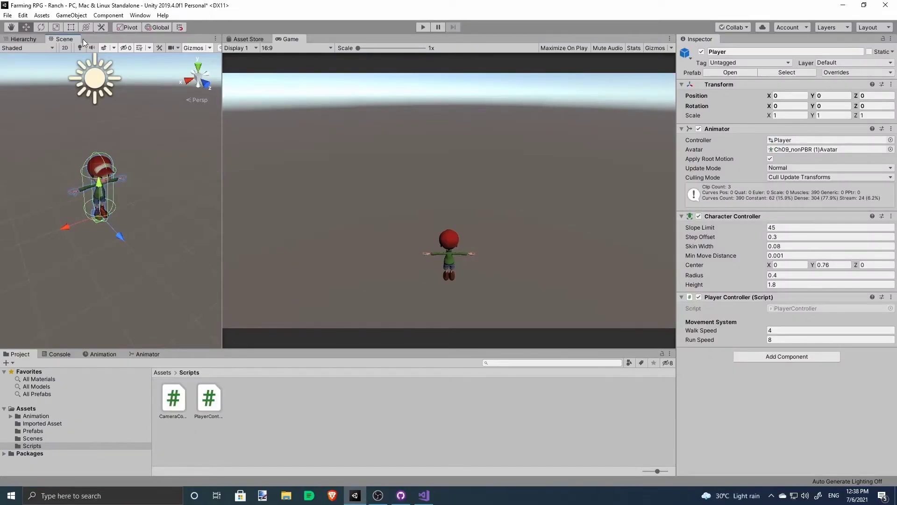
{"action": "key", "text": "alt+Tab"}
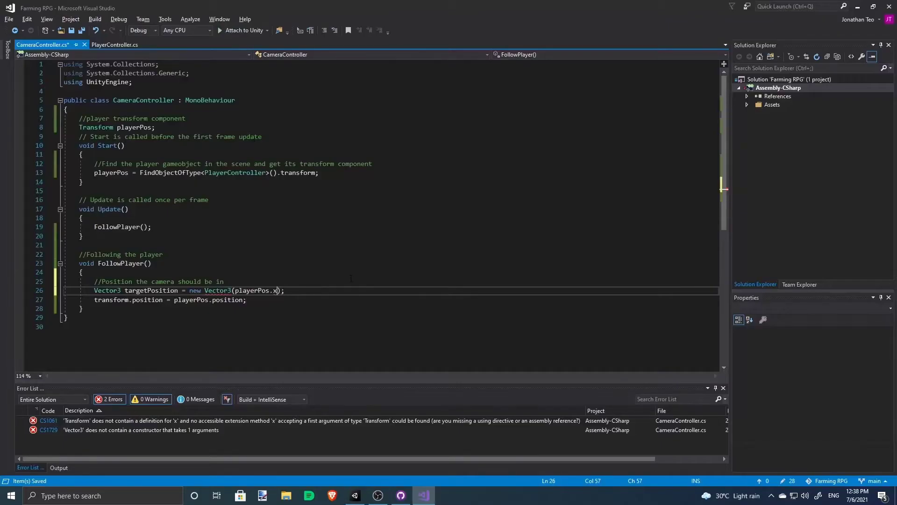
{"action": "type", "text": ", transf"}
Step: Add transform.position.y and playerPos.position.z arguments, checking the Main Camera in Unity, and save
{"action": "key", "text": "Tab"}
{"action": "type", "text": "."}
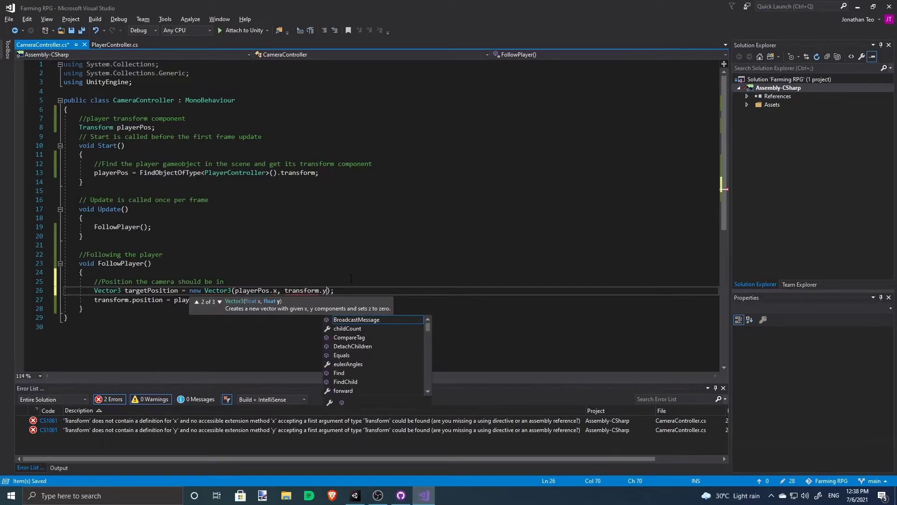
{"action": "key", "text": "alt+Tab"}
{"action": "scroll", "coordinate": [91, 161], "scroll_direction": "down", "scroll_amount": 3}
{"action": "left_click", "coordinate": [60, 92]}
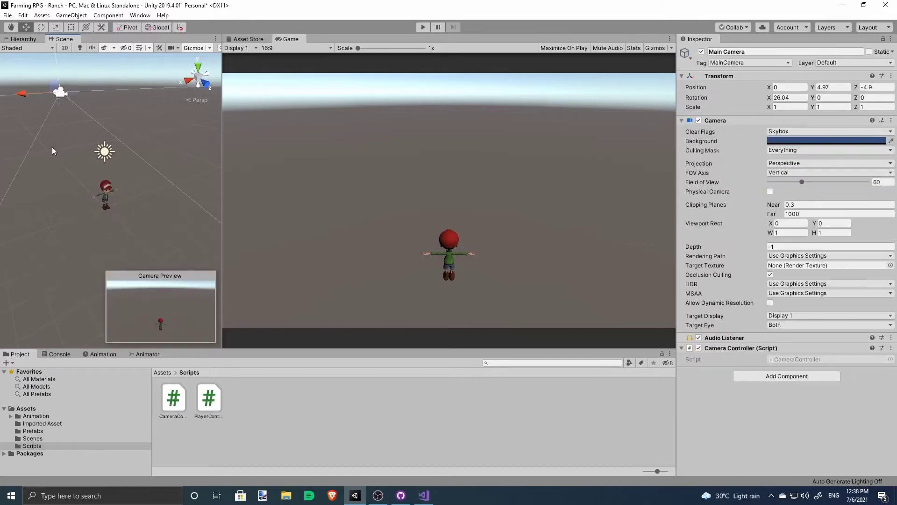
{"action": "key", "text": "alt+Tab"}
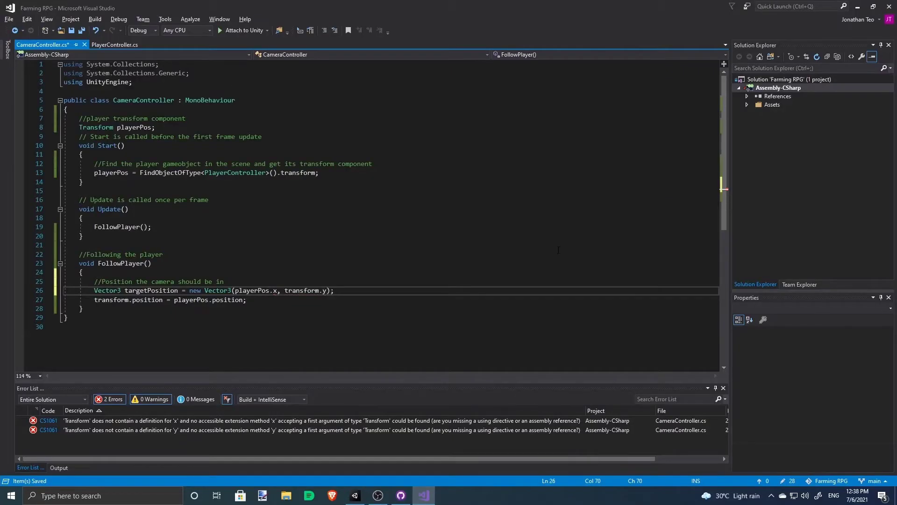
{"action": "type", "text": ", p"}
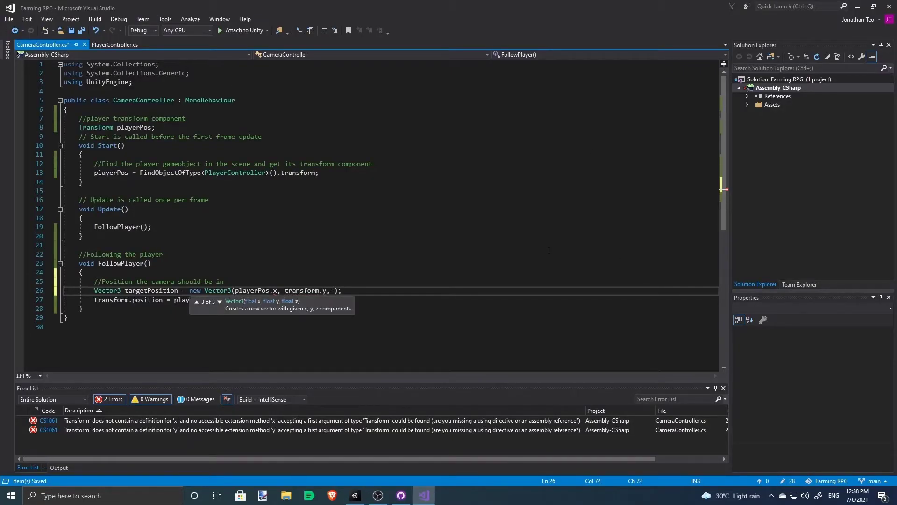
{"action": "type", "text": "lay"}
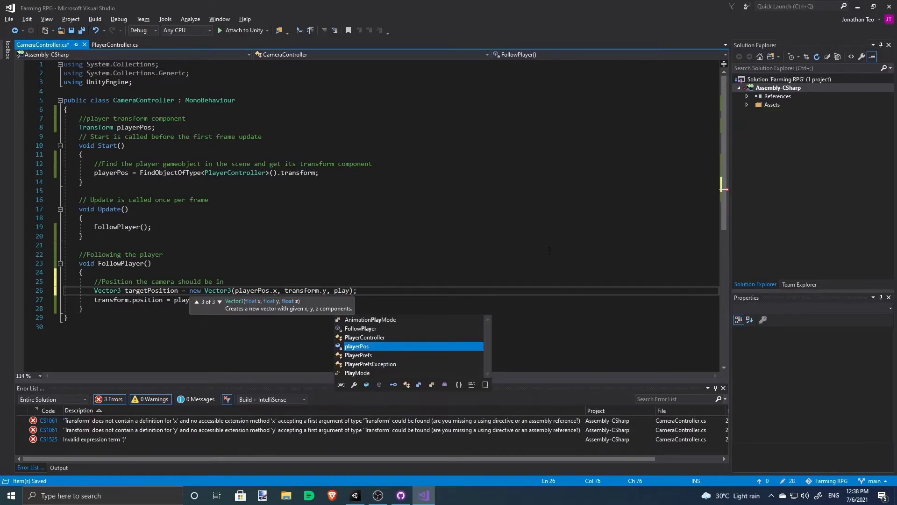
{"action": "key", "text": "Tab"}
{"action": "type", "text": ".z"}
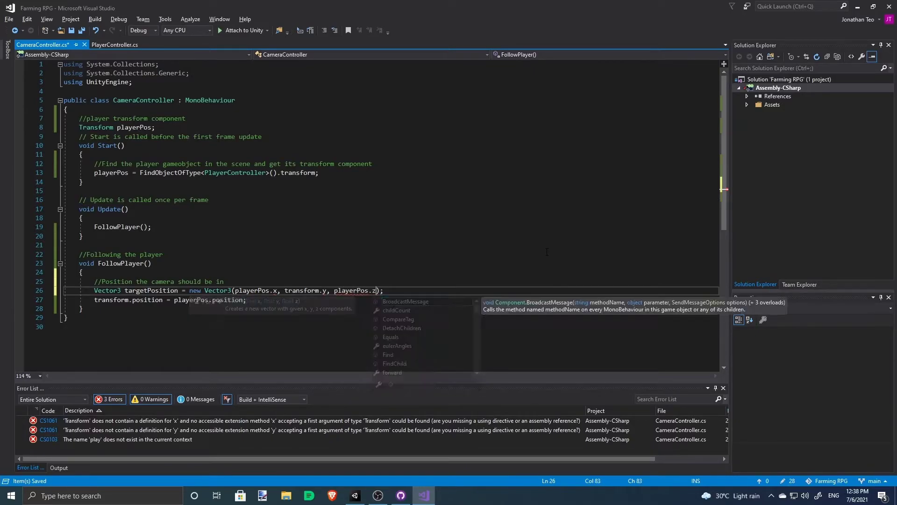
{"action": "key", "text": "ctrl+s"}
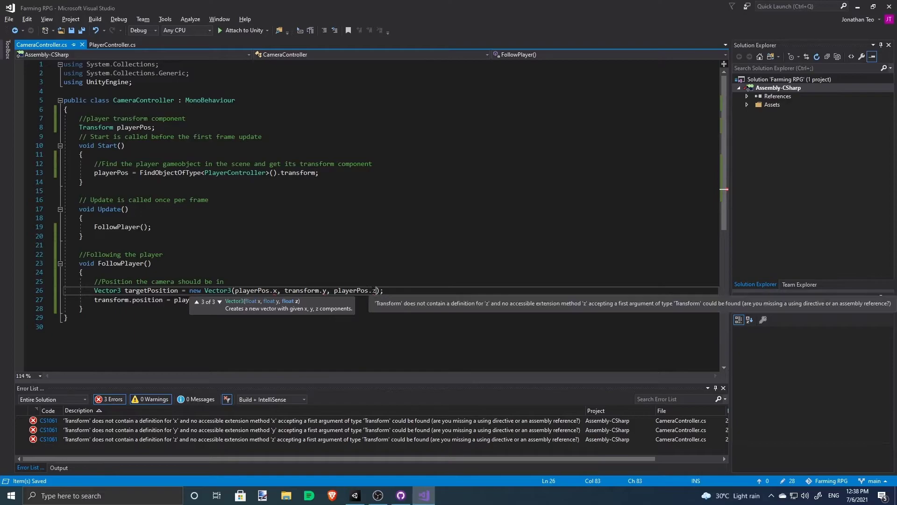
Step: Fix the x and z arguments of targetPosition, removing the stray transform
{"action": "key", "text": "Left"}
{"action": "type", "text": "t"}
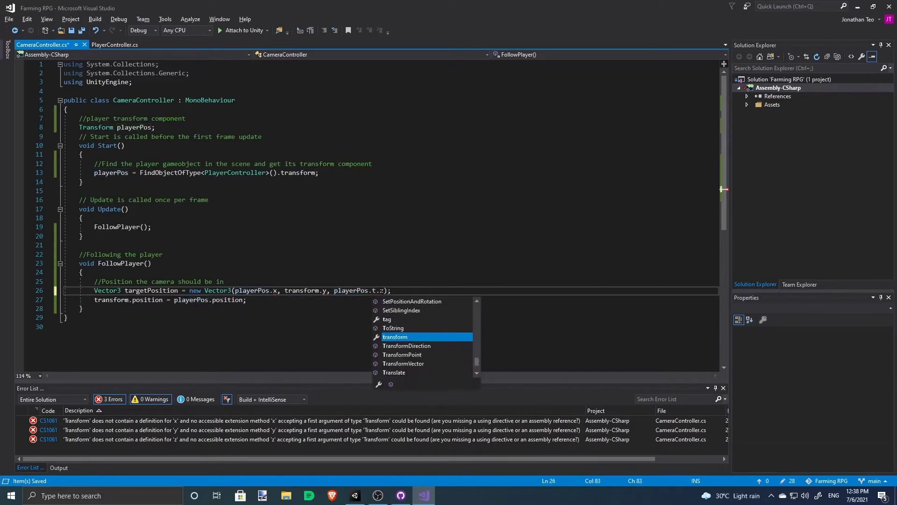
{"action": "key", "text": "Tab"}
{"action": "left_click", "coordinate": [272, 290]}
{"action": "type", "text": "position."}
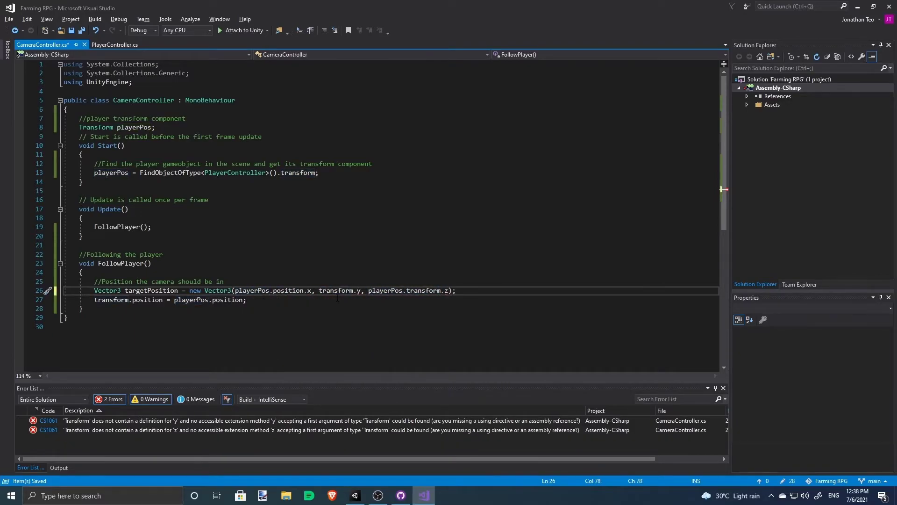
{"action": "type", "text": "position."}
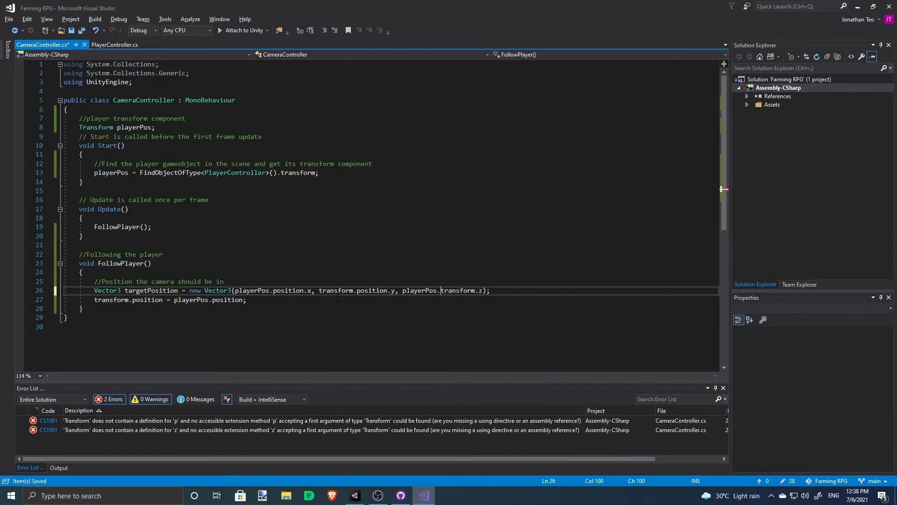
{"action": "type", "text": ".pos"}
{"action": "key", "text": "Tab"}
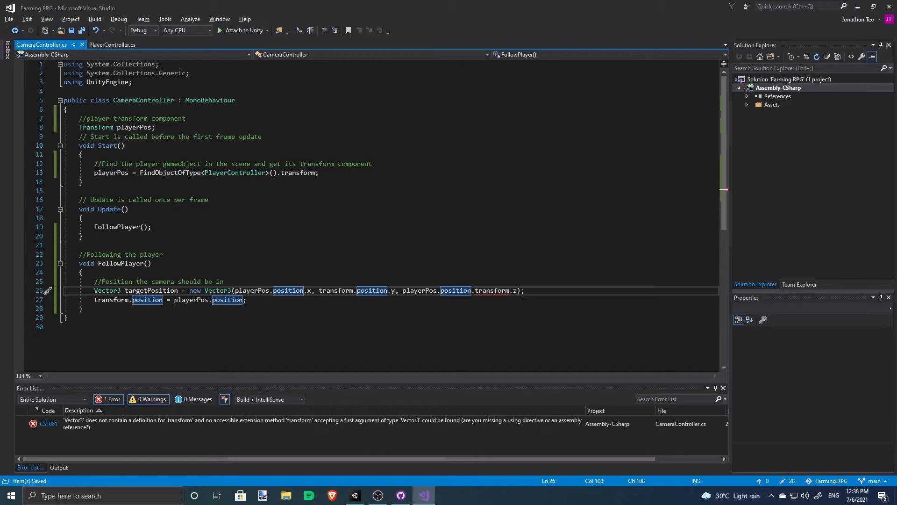
{"action": "key", "text": "ctrl+Delete"}
{"action": "key", "text": "ctrl+Delete"}
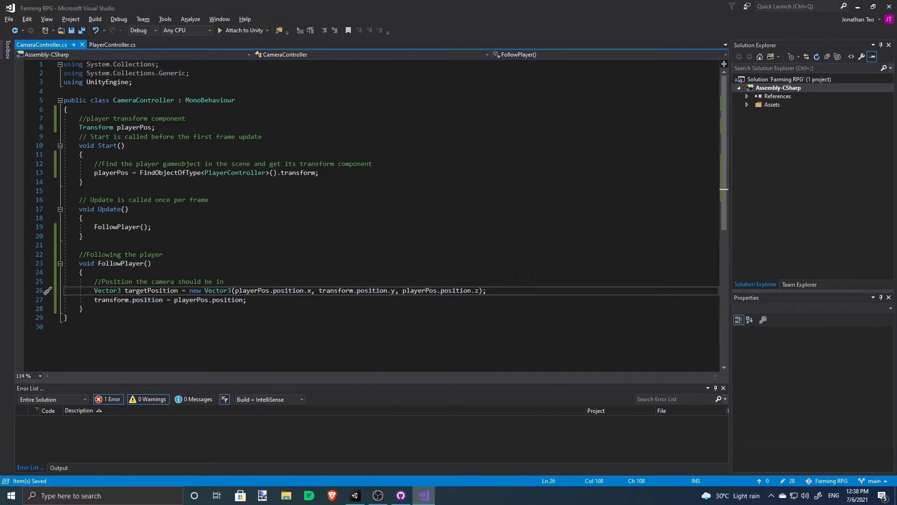
{"action": "left_click", "coordinate": [508, 271]}
{"action": "left_click", "coordinate": [522, 291]}
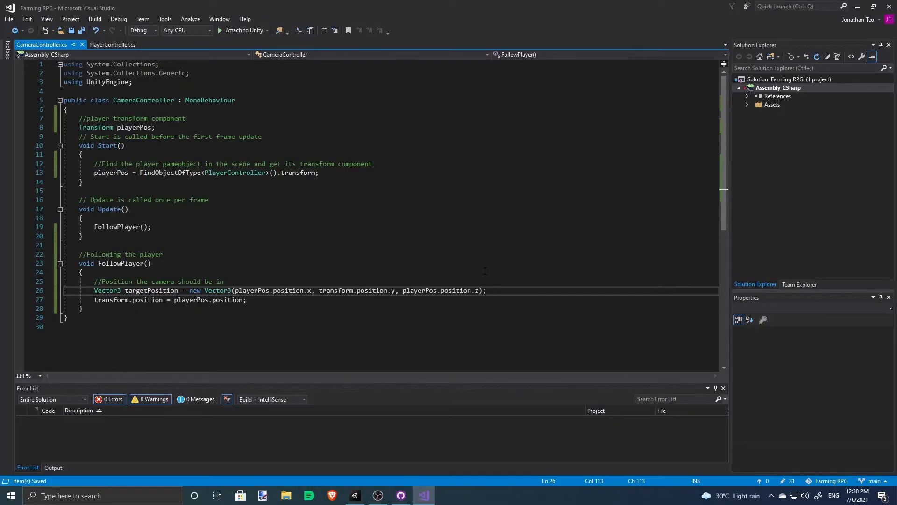
Step: Add the comment //Set the position accordingly, assign transform.position = targetPosition, and save
{"action": "key", "text": "Return"}
{"action": "key", "text": "Return"}
{"action": "type", "text": "//Set the position accordingly"}
{"action": "left_click_drag", "start_coordinate": [246, 318], "coordinate": [174, 318]}
{"action": "key", "text": "BackSpace"}
{"action": "type", "text": "tar"}
{"action": "key", "text": "Tab"}
{"action": "key", "text": "ctrl+s"}
{"action": "left_click", "coordinate": [144, 318]}
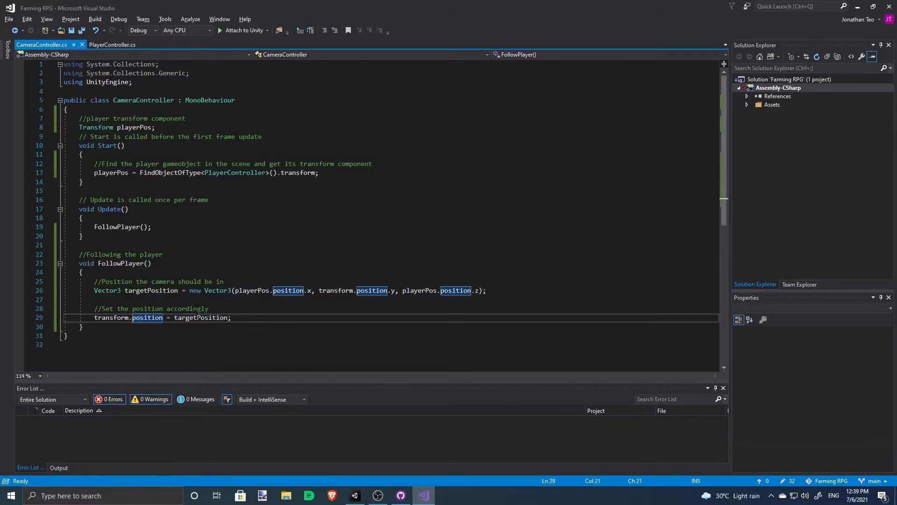
{"action": "left_click", "coordinate": [205, 317]}
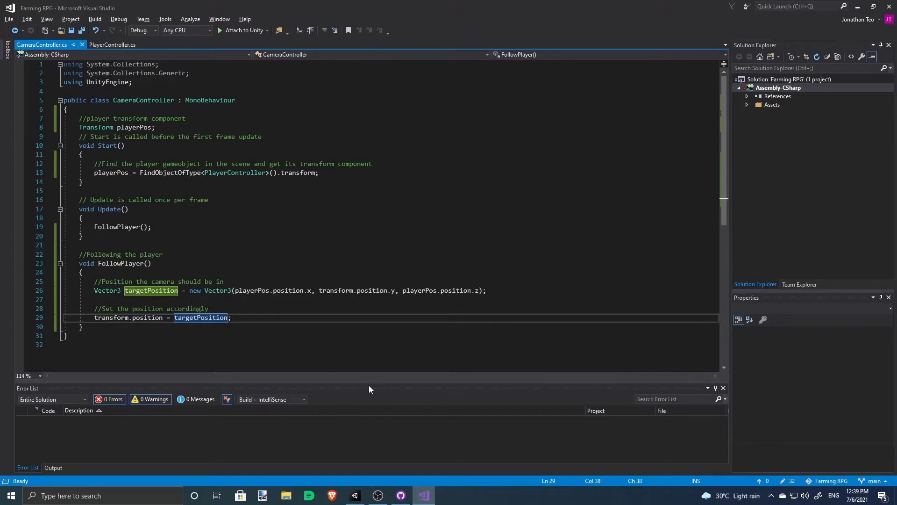
Step: Play-test the scene in Unity, orbiting and flying the Scene view toward the camera, then stop
{"action": "key", "text": "alt+Tab"}
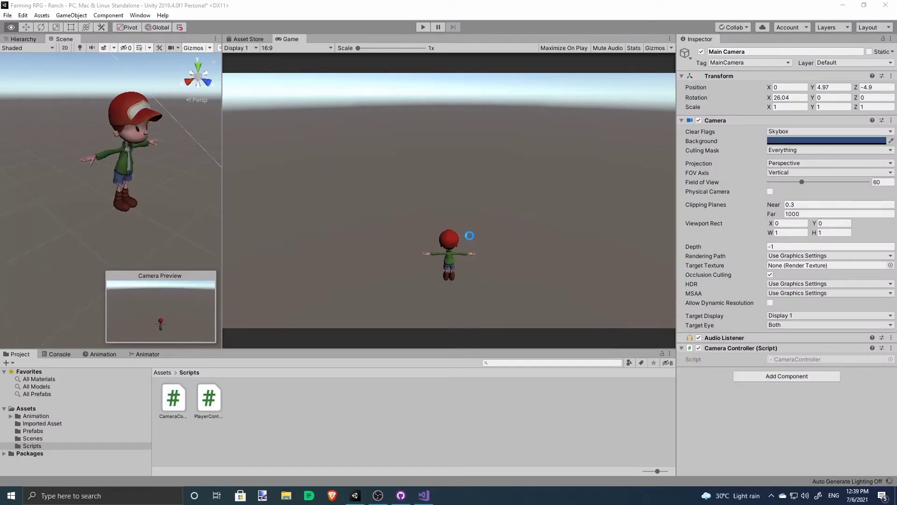
{"action": "left_click", "coordinate": [422, 28]}
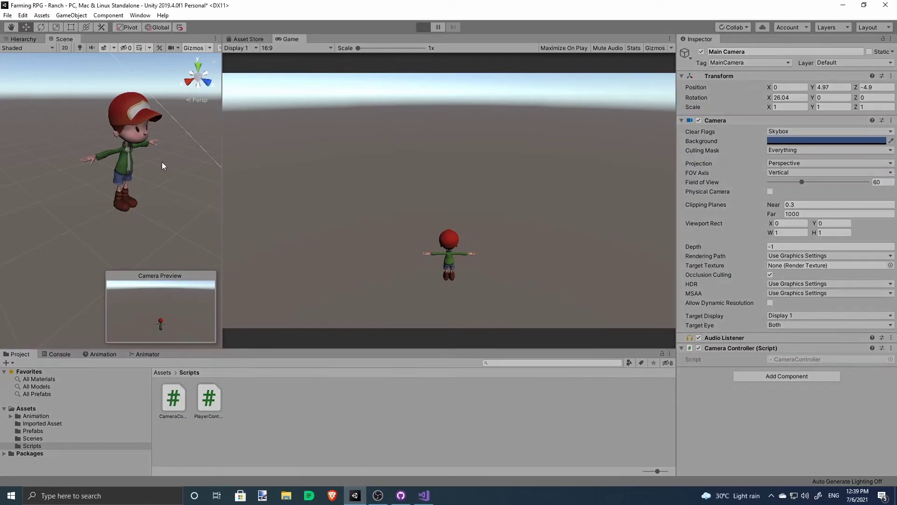
{"action": "scroll", "coordinate": [162, 162], "scroll_direction": "down", "scroll_amount": 3}
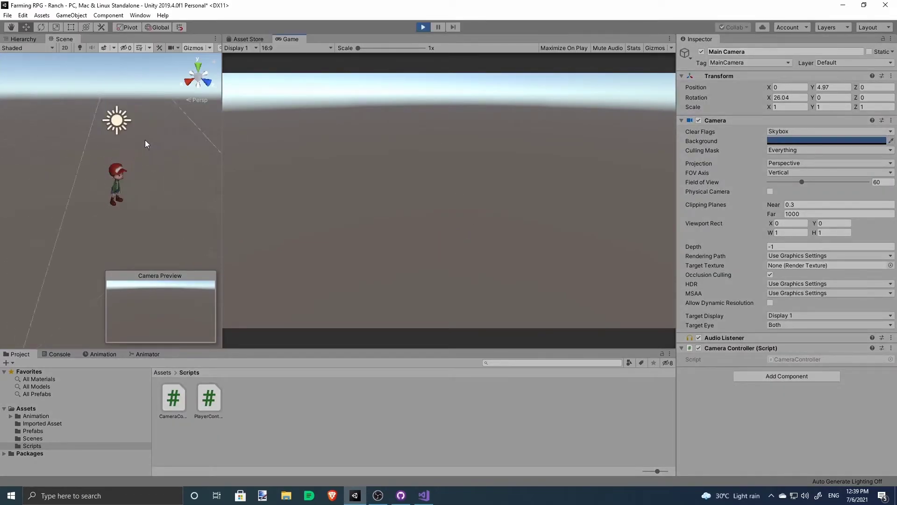
{"action": "scroll", "coordinate": [143, 136], "scroll_direction": "down", "scroll_amount": 3}
{"action": "mouse_move", "coordinate": [130, 118]}
{"action": "right_mouse_down"}
{"action": "mouse_move", "coordinate": [247, 79]}
{"action": "mouse_move", "coordinate": [128, 139]}
{"action": "mouse_move", "coordinate": [72, 209]}
{"action": "mouse_move", "coordinate": [92, 167]}
{"action": "right_mouse_up"}
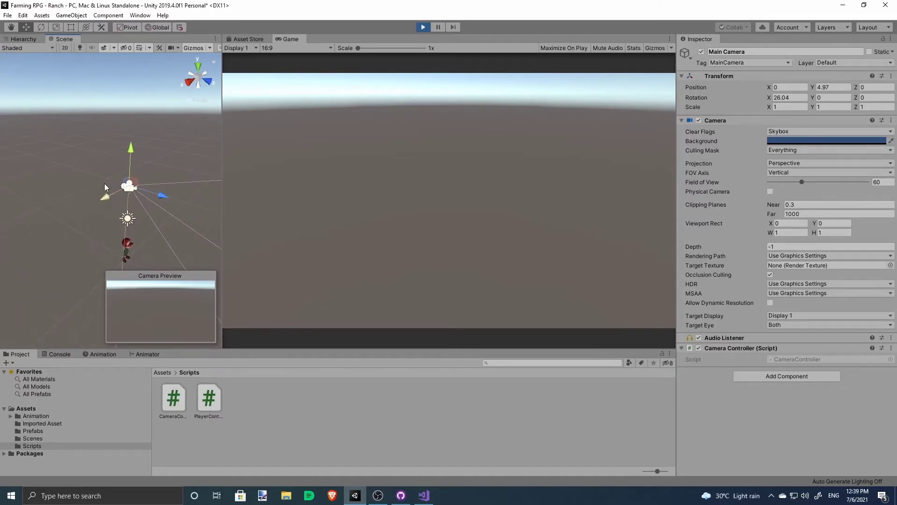
{"action": "mouse_move", "coordinate": [163, 195]}
{"action": "right_mouse_down"}
{"action": "mouse_move", "coordinate": [497, 281]}
{"action": "mouse_move", "coordinate": [267, 158]}
{"action": "right_mouse_up"}
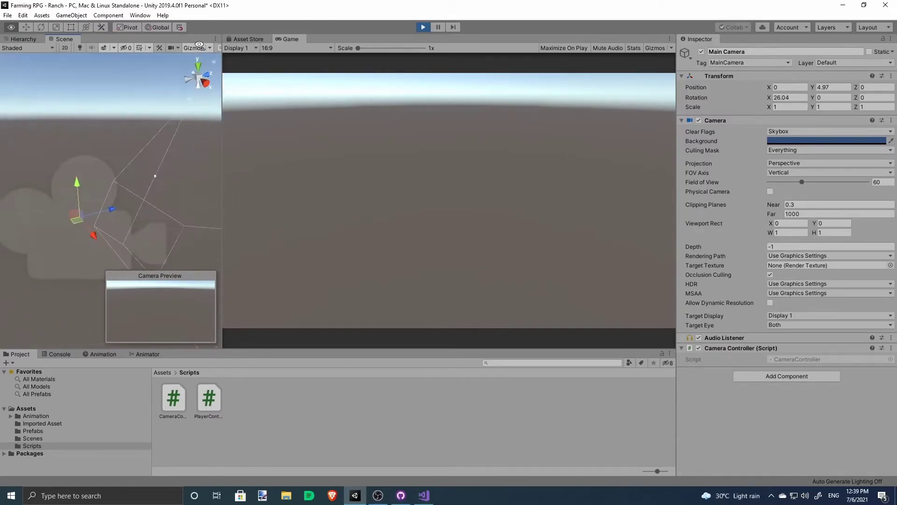
{"action": "mouse_move", "coordinate": [267, 158]}
{"action": "right_mouse_down"}
{"action": "mouse_move", "coordinate": [83, 109]}
{"action": "mouse_move", "coordinate": [842, 196]}
{"action": "right_mouse_up"}
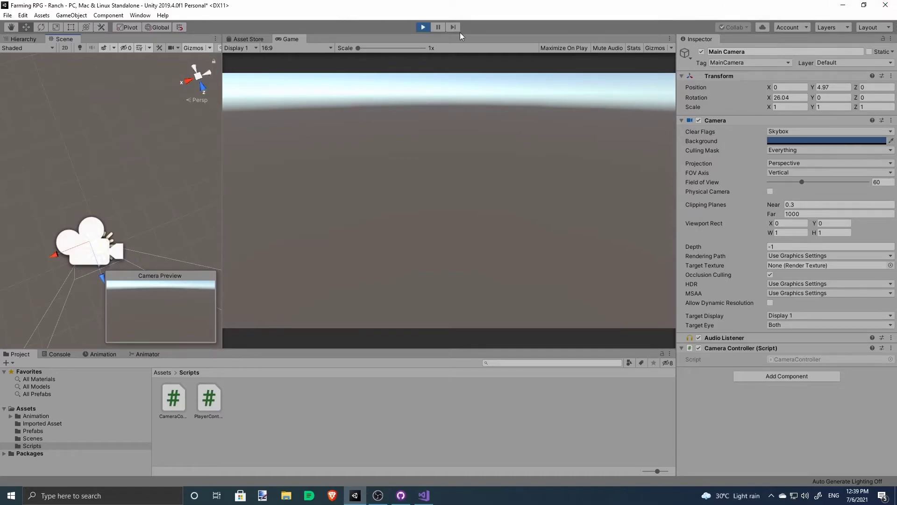
{"action": "left_click", "coordinate": [423, 27]}
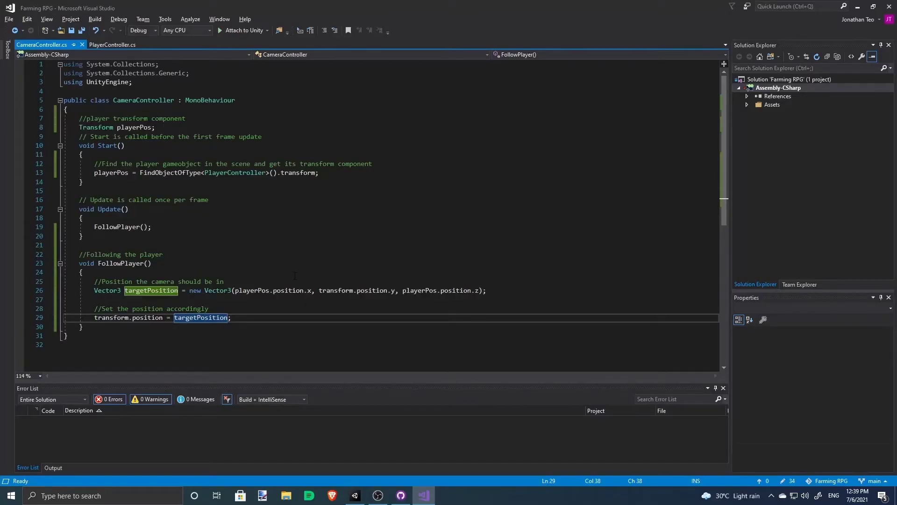
Step: Declare public float offsetZ; at the top of the CameraController class and save
{"action": "key", "text": "Up"}
{"action": "key", "text": "Up"}
{"action": "key", "text": "Up"}
{"action": "key", "text": "End"}
{"action": "key", "text": "Left"}
{"action": "key", "text": "Left"}
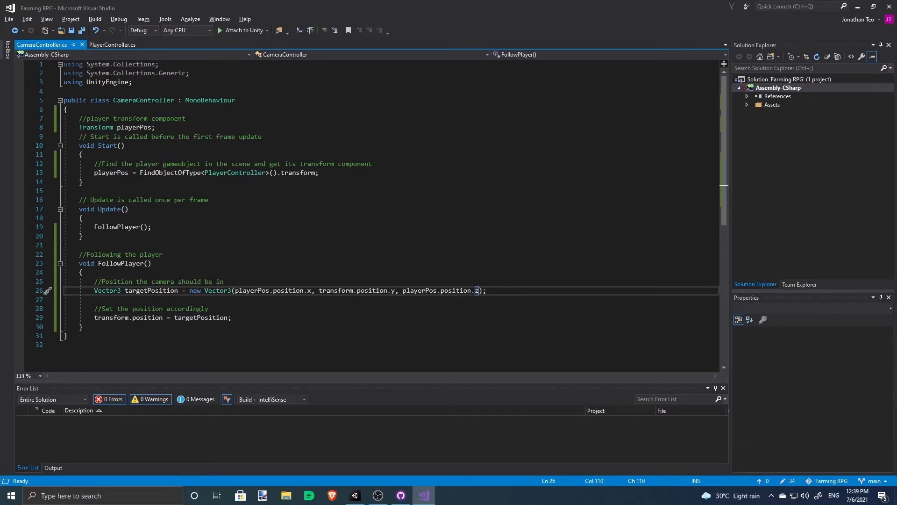
{"action": "key", "text": "Up"}
{"action": "key", "text": "Up"}
{"action": "key", "text": "Up"}
{"action": "key", "text": "Up"}
{"action": "key", "text": "Up"}
{"action": "key", "text": "Return"}
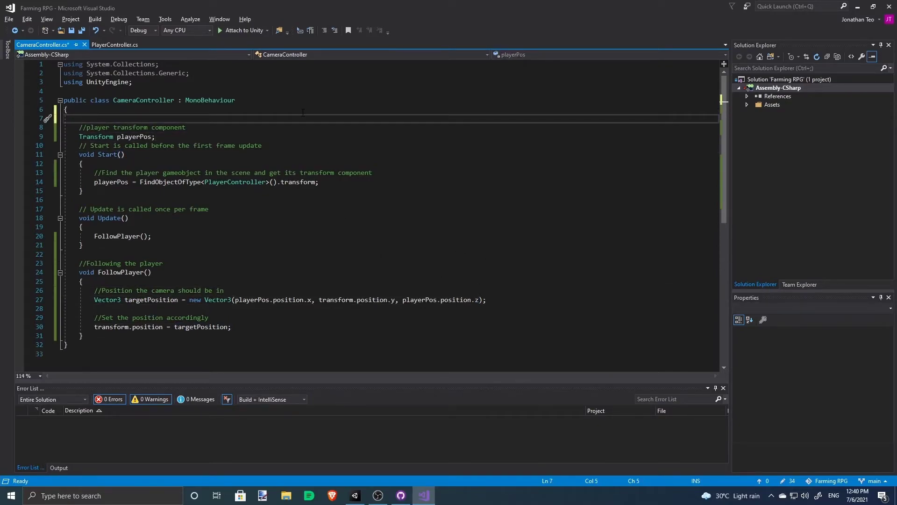
{"action": "key", "text": "Return"}
{"action": "key", "text": "Up"}
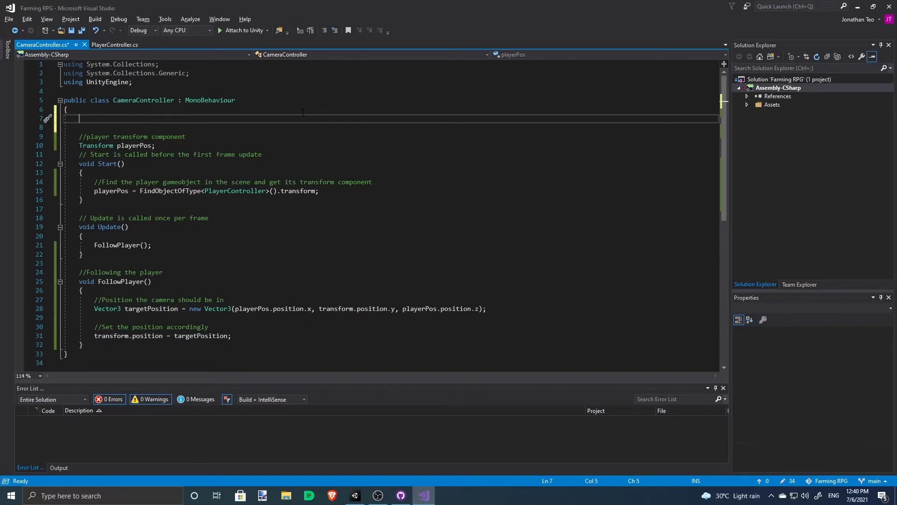
{"action": "type", "text": "public "}
{"action": "type", "text": "float off"}
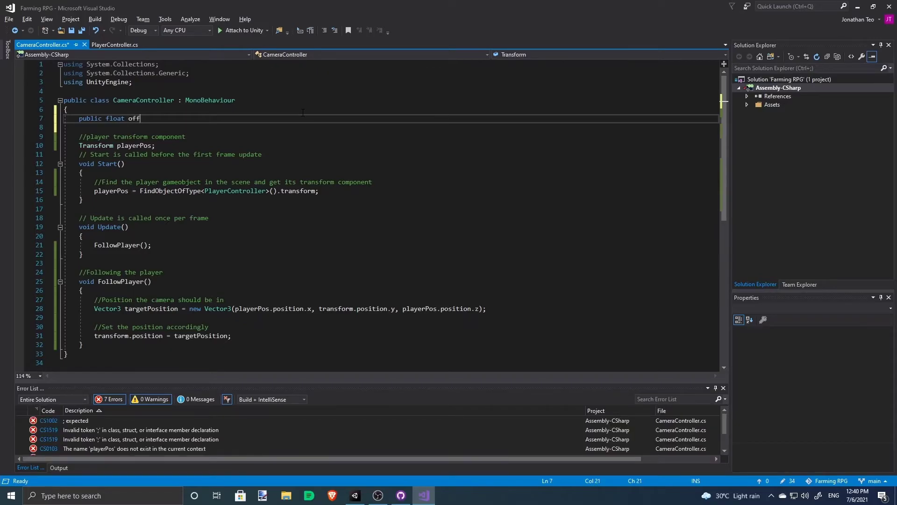
{"action": "key", "text": "BackSpace"}
{"action": "type", "text": "setZ;"}
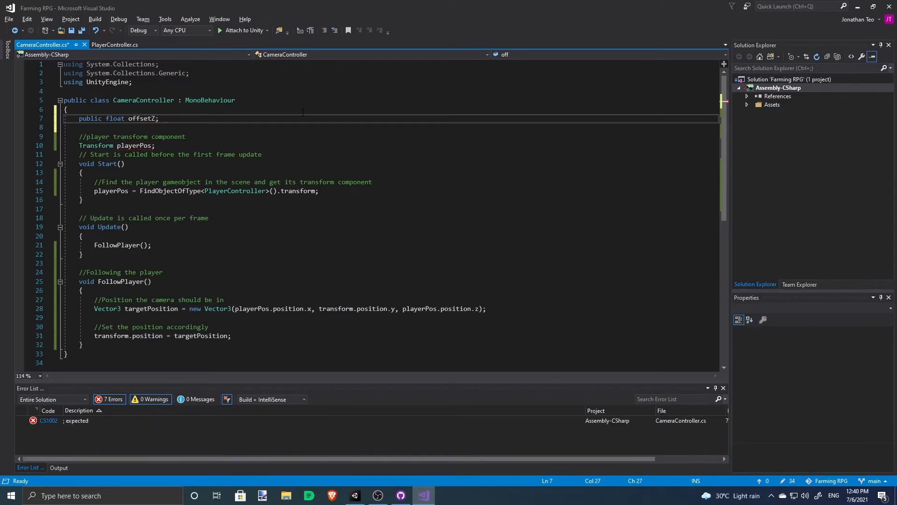
{"action": "key", "text": "ctrl+s"}
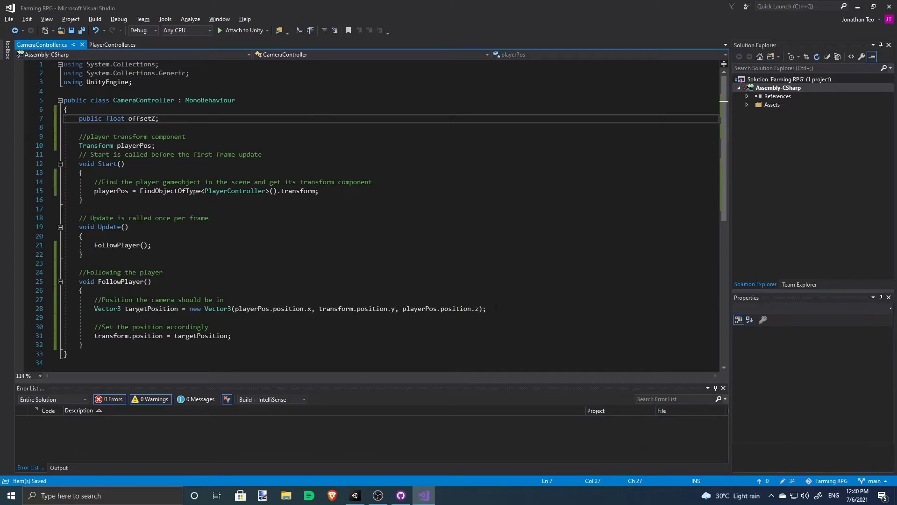
{"action": "left_click", "coordinate": [478, 309]}
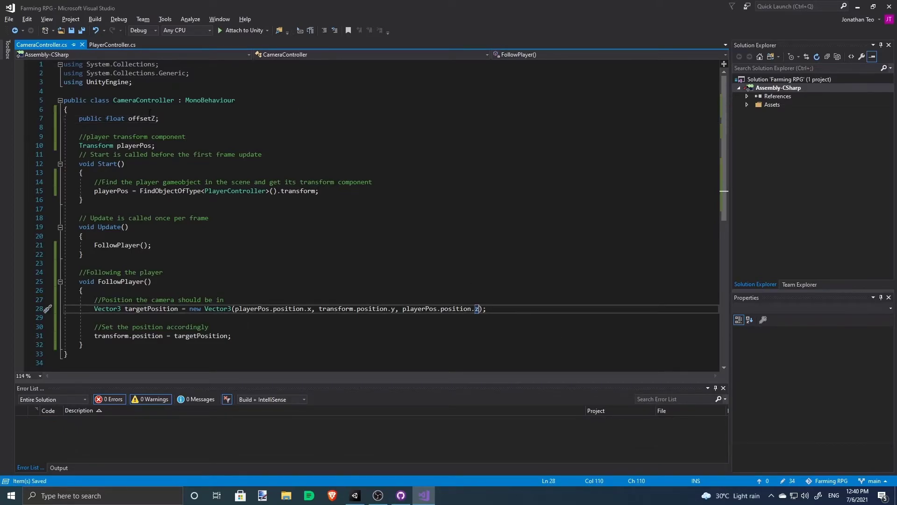
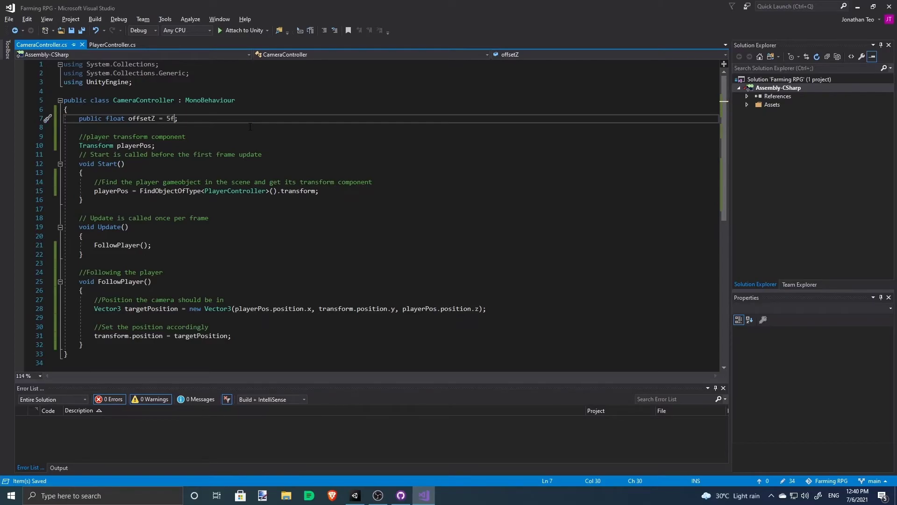
Step: Subtract offsetZ from playerPos.position.z on line 28, then switch to Unity
{"action": "left_click", "coordinate": [479, 308]}
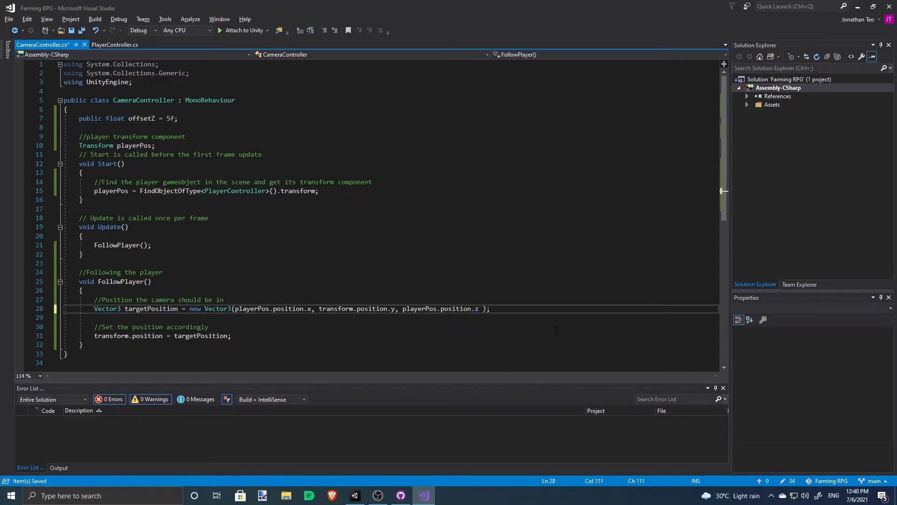
{"action": "type", "text": "- offs"}
{"action": "key", "text": "Tab"}
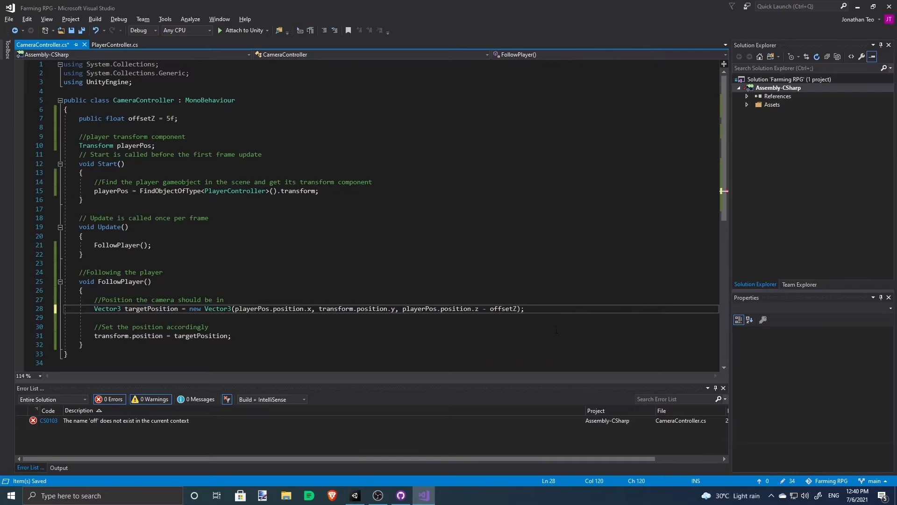
{"action": "key", "text": "alt+Tab"}
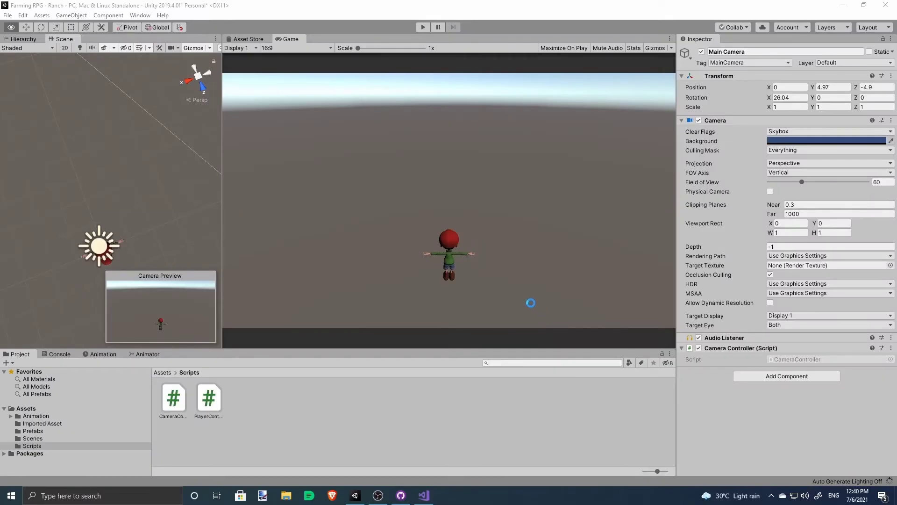
Step: Enter Play mode and walk the character with A, D and W to test the camera follow
{"action": "left_click", "coordinate": [417, 27]}
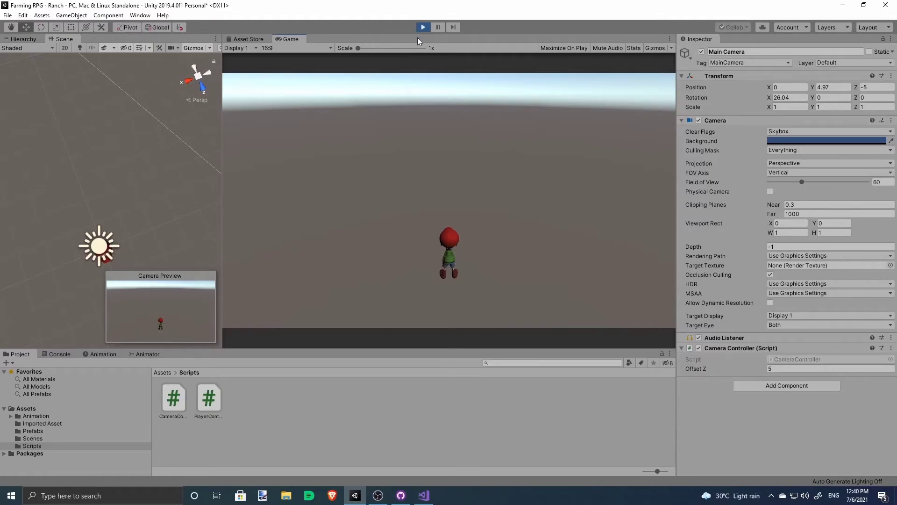
{"action": "key", "text": "a"}
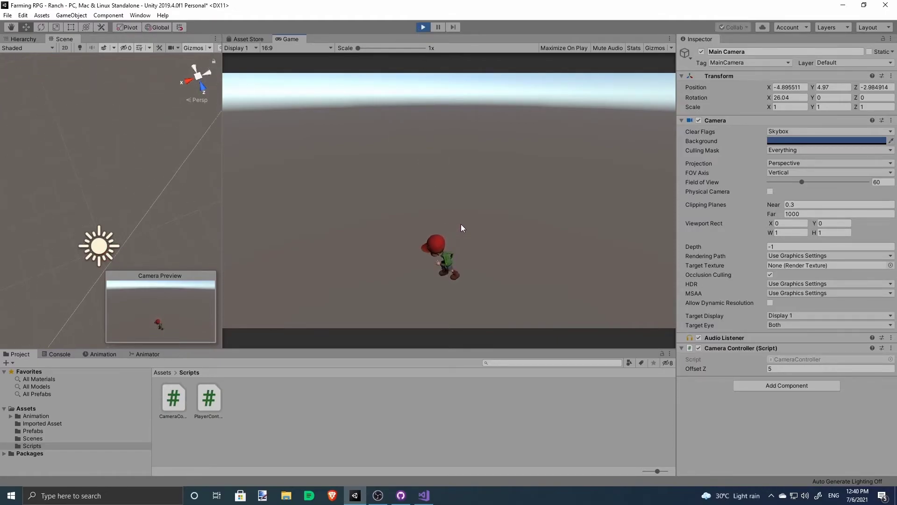
{"action": "key", "text": "d"}
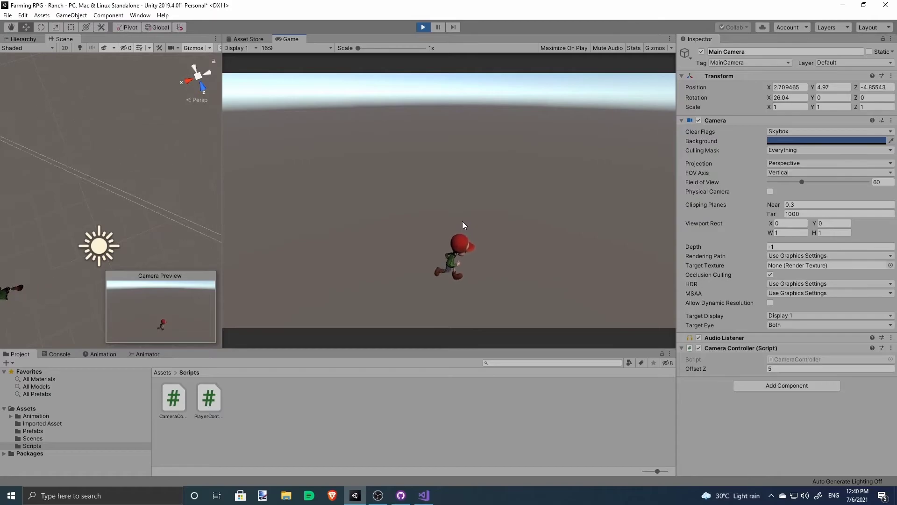
{"action": "key", "text": "w"}
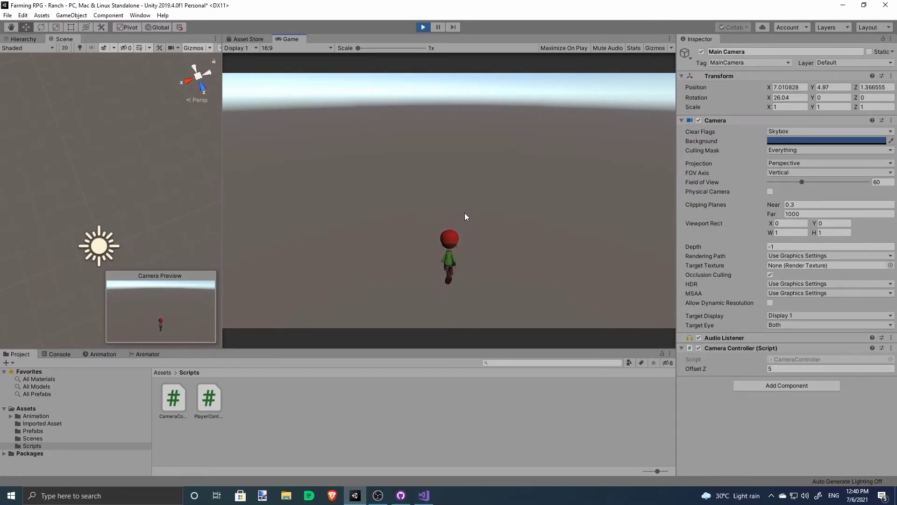
Step: Tweak Offset Z during play (6.72, 6.18, 5.79) while running the character around
{"action": "left_click", "coordinate": [773, 368]}
{"action": "type", "text": "5.77"}
{"action": "key", "text": "BackSpace"}
{"action": "key", "text": "BackSpace"}
{"action": "key", "text": "BackSpace"}
{"action": "type", "text": "6.72"}
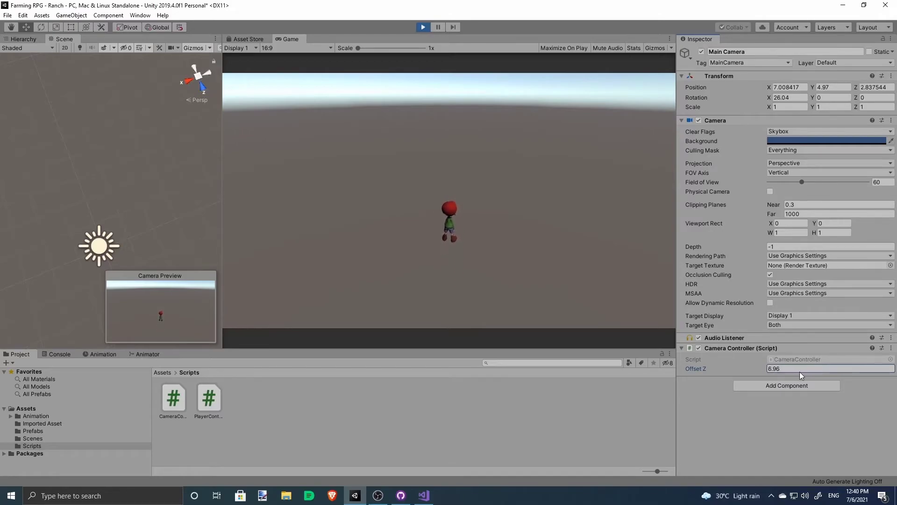
{"action": "key", "text": "BackSpace"}
{"action": "key", "text": "BackSpace"}
{"action": "type", "text": "18"}
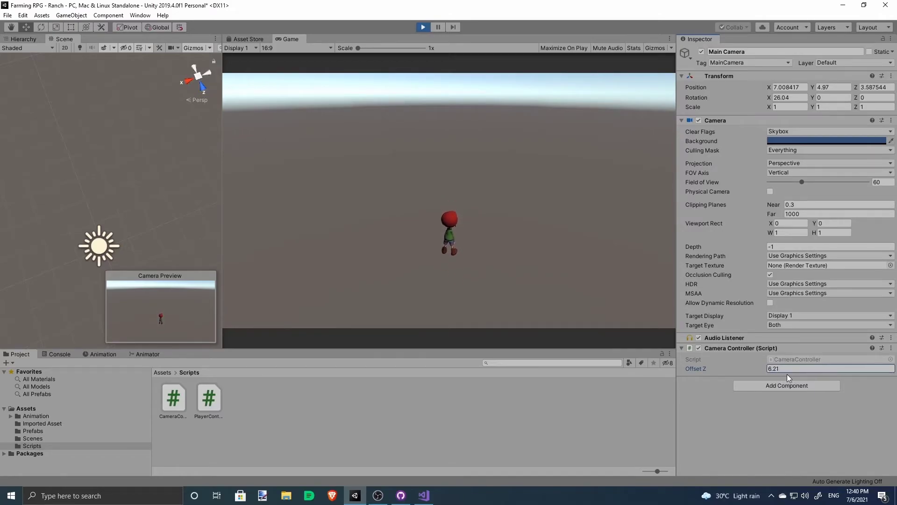
{"action": "key", "text": "BackSpace"}
{"action": "key", "text": "BackSpace"}
{"action": "key", "text": "BackSpace"}
{"action": "type", "text": "5.79"}
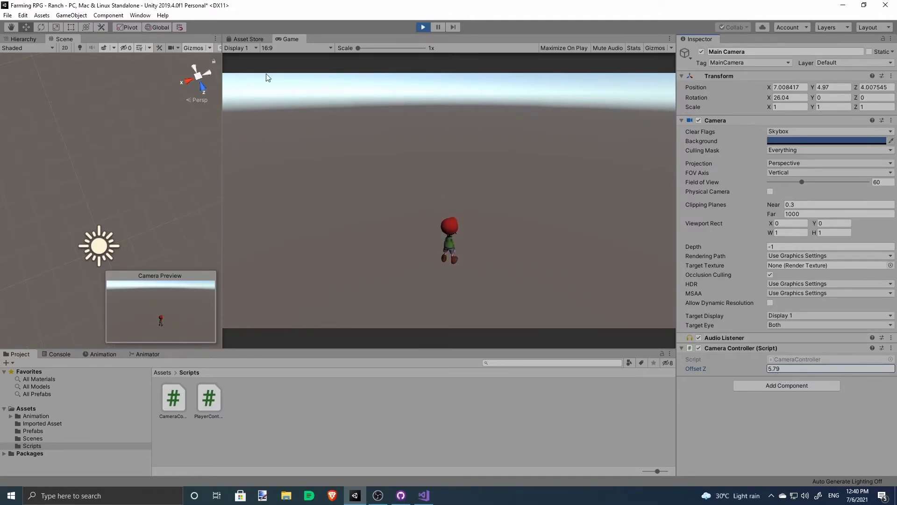
{"action": "left_click", "coordinate": [547, 217]}
{"action": "key", "text": "s"}
{"action": "key", "text": "a"}
{"action": "key", "text": "d"}
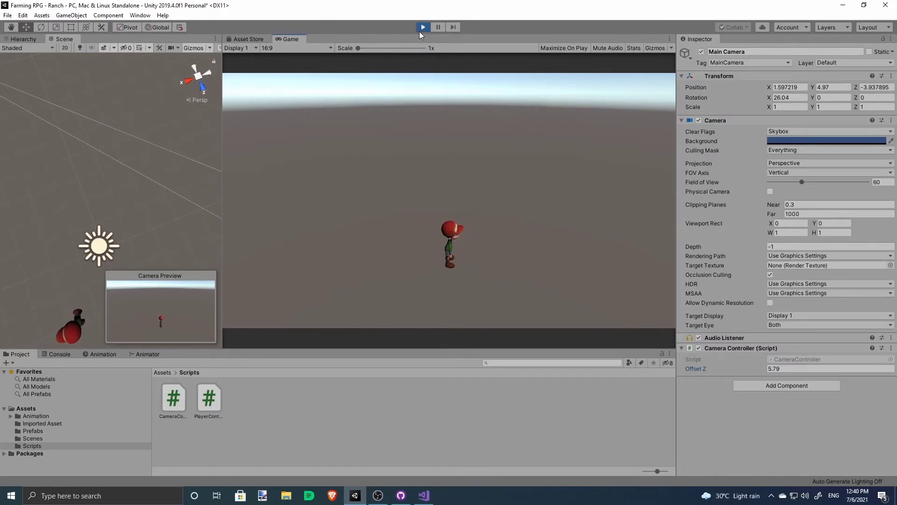
Step: Stop playing, set Offset Z to 6, and play the scene again
{"action": "left_click", "coordinate": [421, 29]}
{"action": "left_click", "coordinate": [867, 371]}
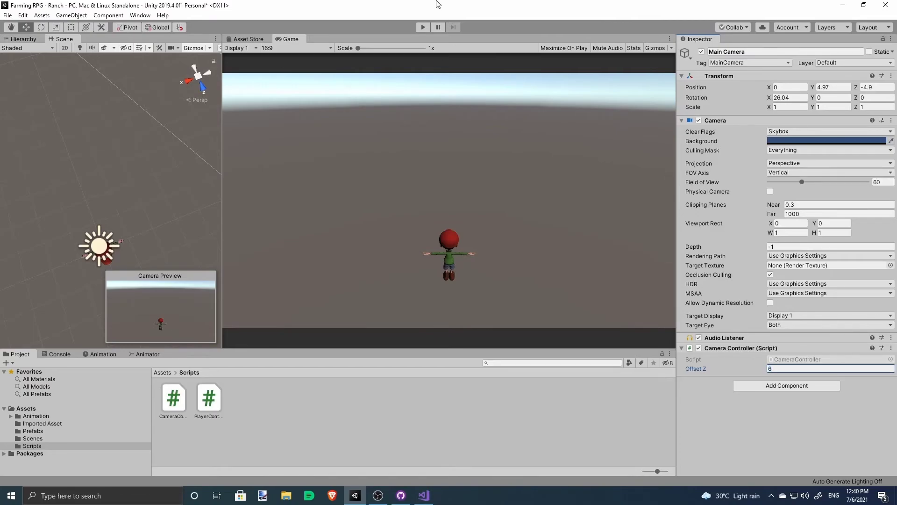
{"action": "left_click", "coordinate": [422, 30]}
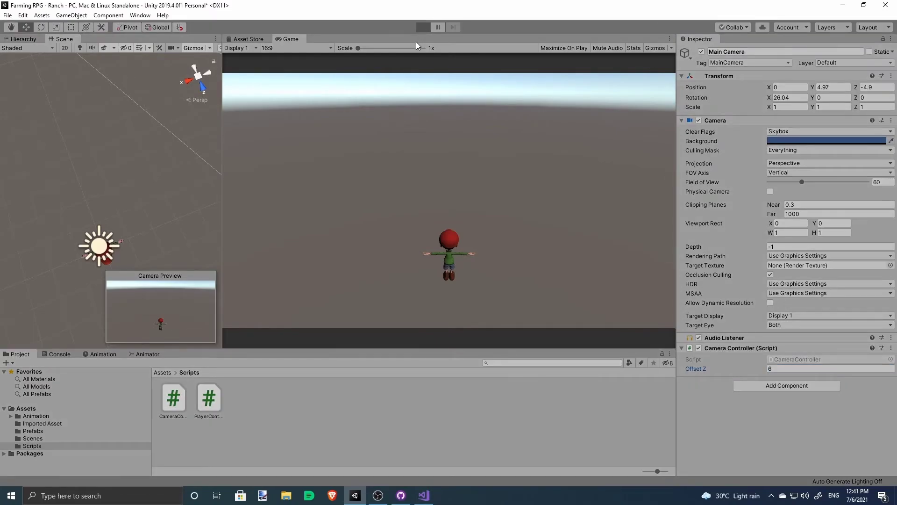
Step: Run the character around with WASD at Offset Z 6, then stop Play and return to Visual Studio
{"action": "key", "text": "d"}
{"action": "key", "text": "a"}
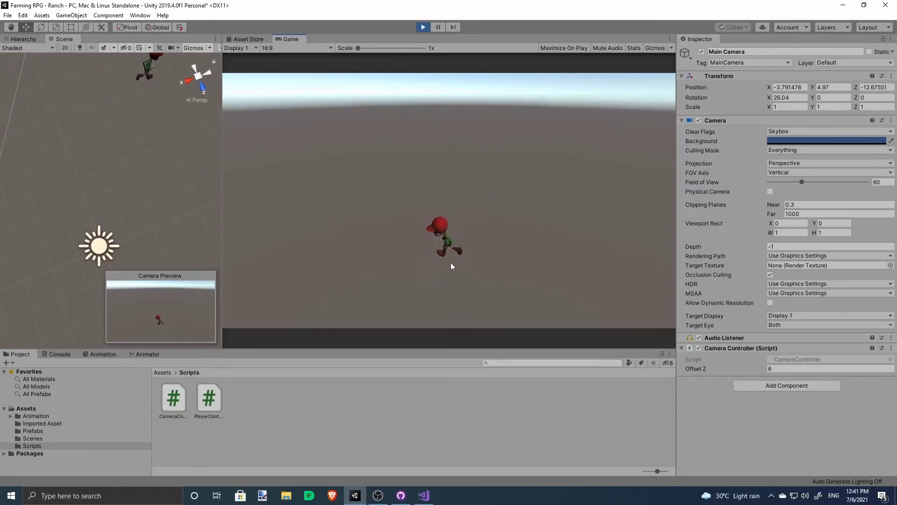
{"action": "key", "text": "a"}
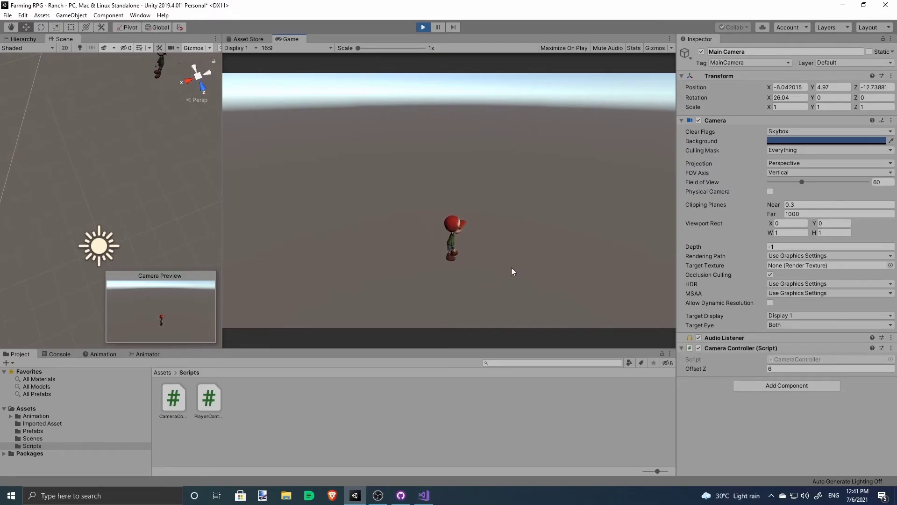
{"action": "key", "text": "d"}
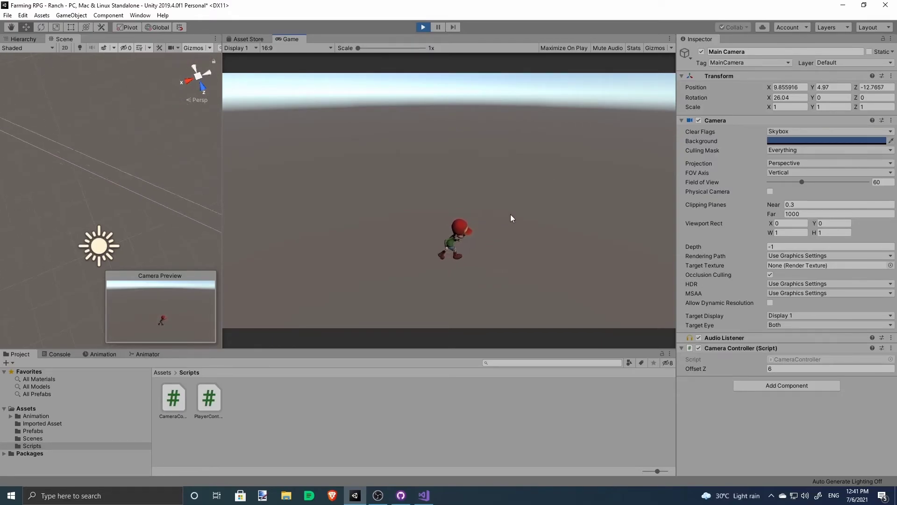
{"action": "key", "text": "a"}
{"action": "key", "text": "w"}
{"action": "key", "text": "d"}
{"action": "left_click", "coordinate": [423, 27]}
{"action": "key", "text": "alt+Tab"}
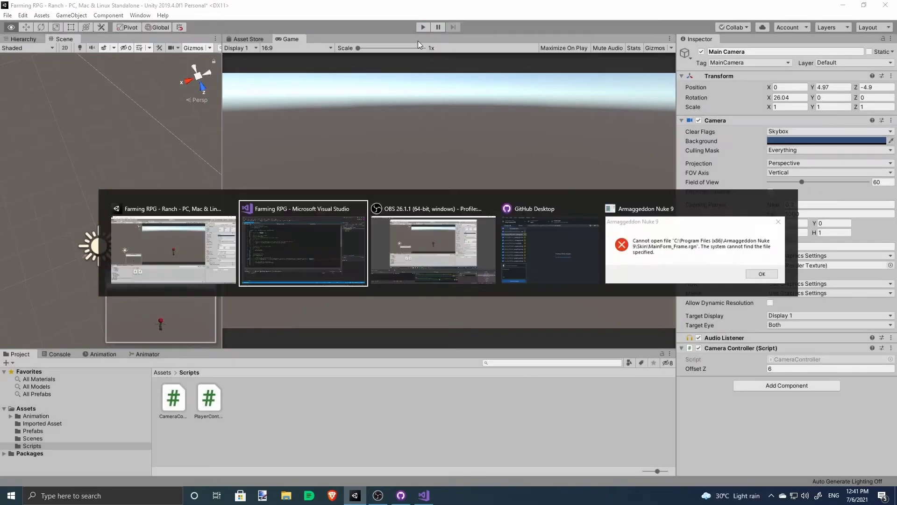
{"action": "type", "text": "public float smoothing"}
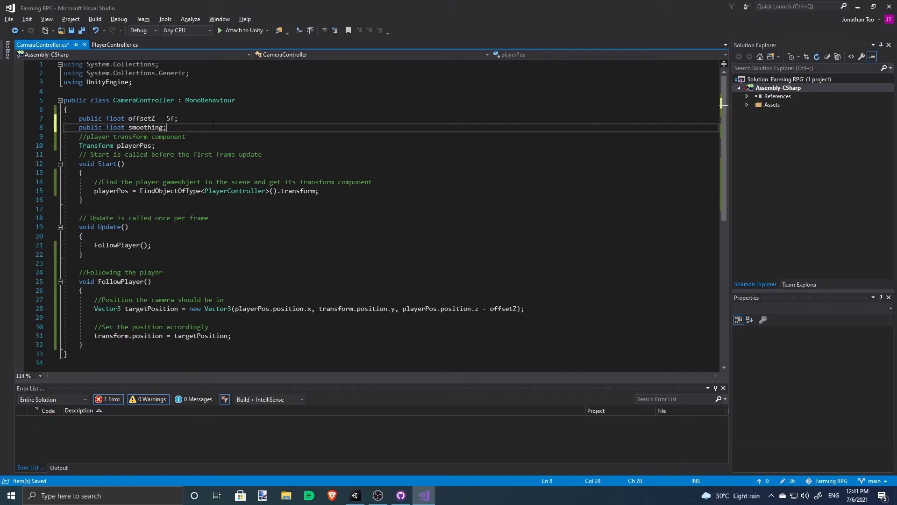
{"action": "type", "text": " = 5f;"}
Step: Save, then set line 31's position to Vector3.Lerp(transform.position, targetPosition, smoothing * Time.deltaTime)
{"action": "key", "text": "ctrl+s"}
{"action": "scroll", "coordinate": [216, 303], "scroll_direction": "down", "scroll_amount": 3}
{"action": "left_click", "coordinate": [250, 254]}
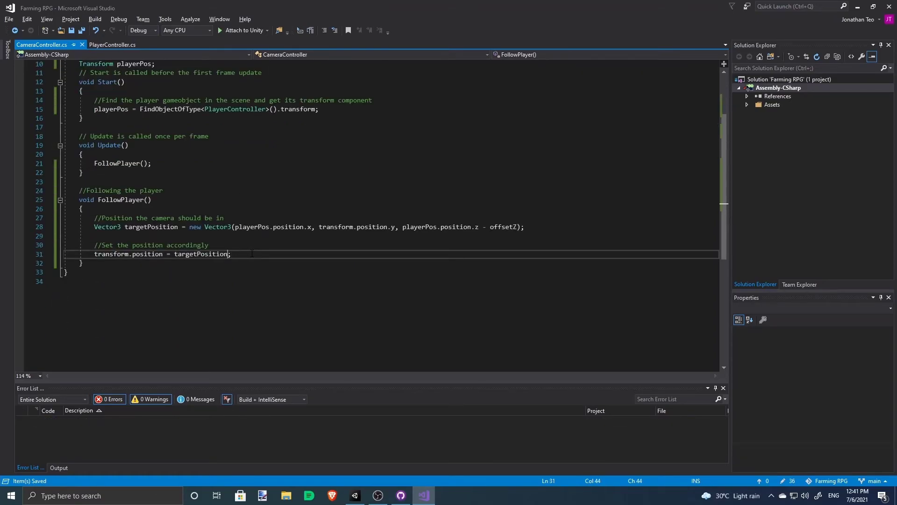
{"action": "left_click", "coordinate": [125, 226]}
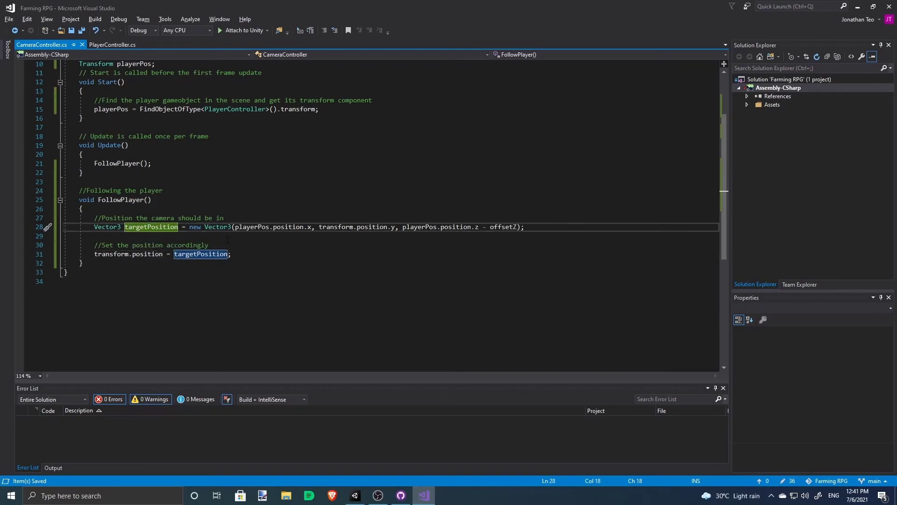
{"action": "left_click", "coordinate": [274, 252]}
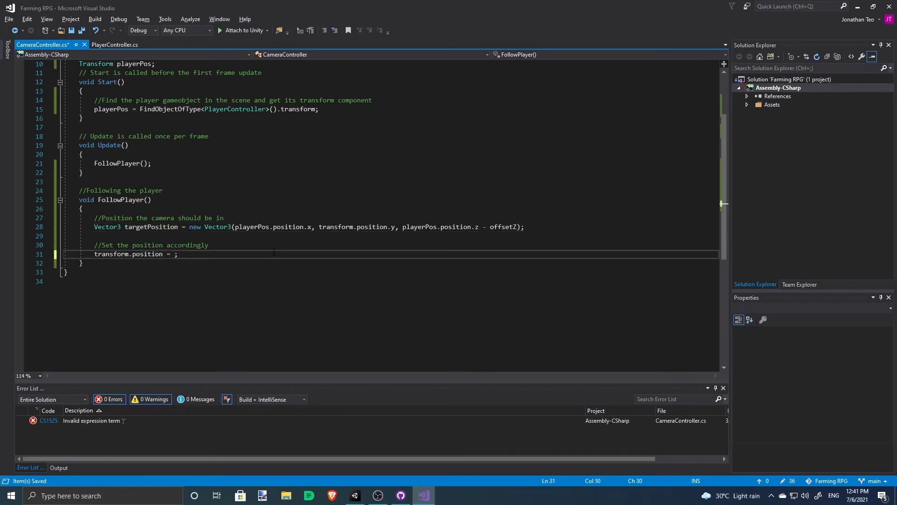
{"action": "type", "text": "Vector3.ler"}
{"action": "key", "text": "Tab"}
{"action": "type", "text": "("}
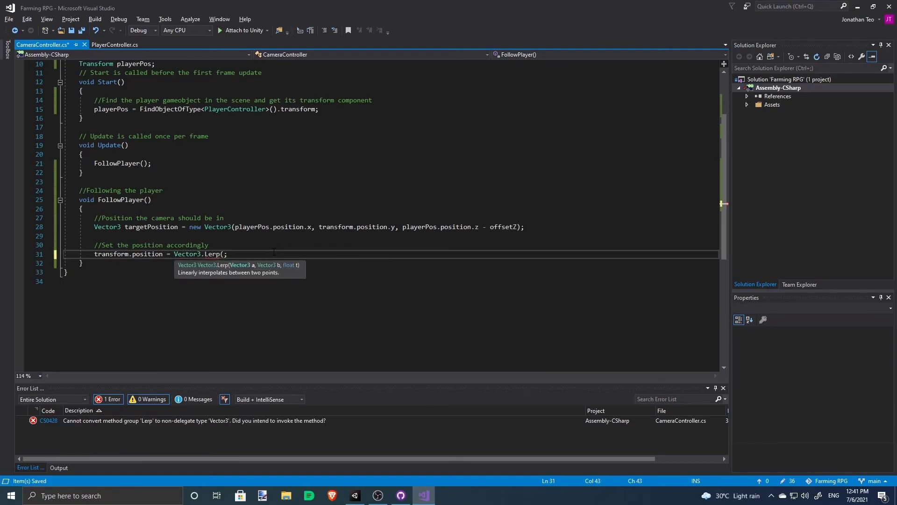
{"action": "type", "text": ")"}
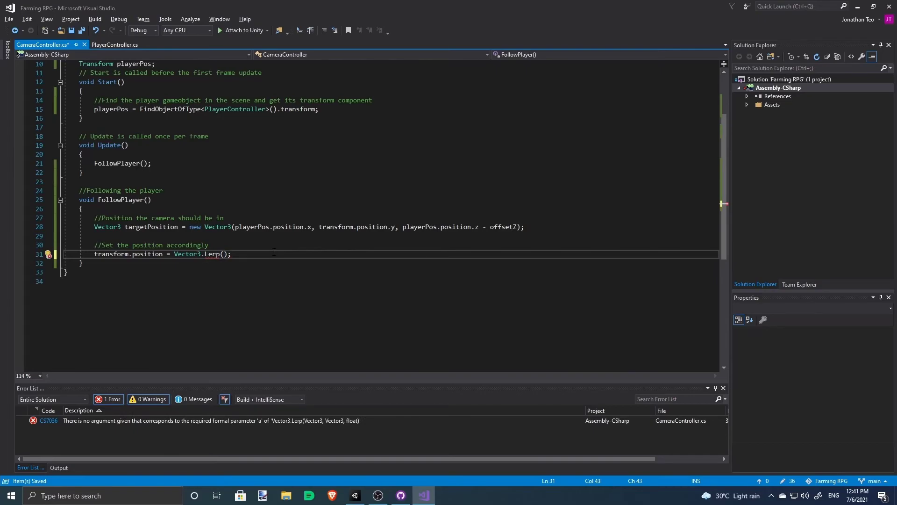
{"action": "type", "text": "tr"}
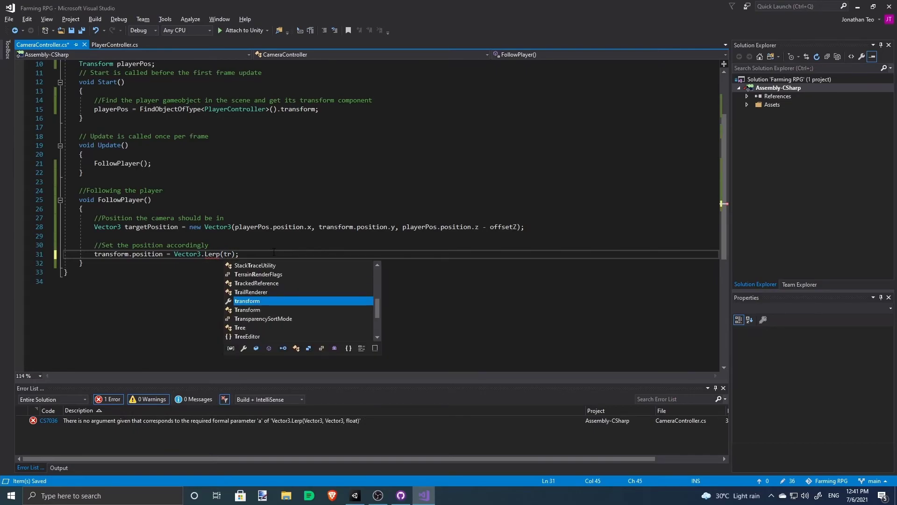
{"action": "type", "text": "ansform.p"}
{"action": "key", "text": "Tab"}
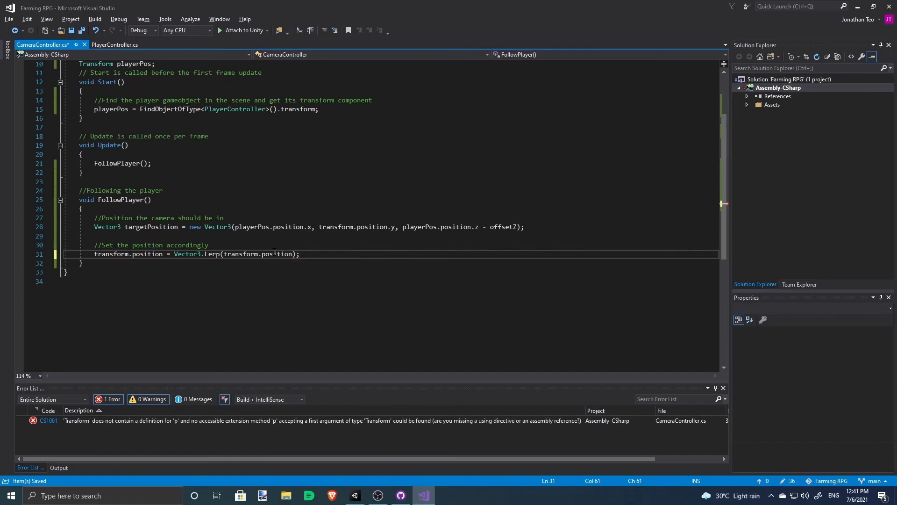
{"action": "type", "text": ", t"}
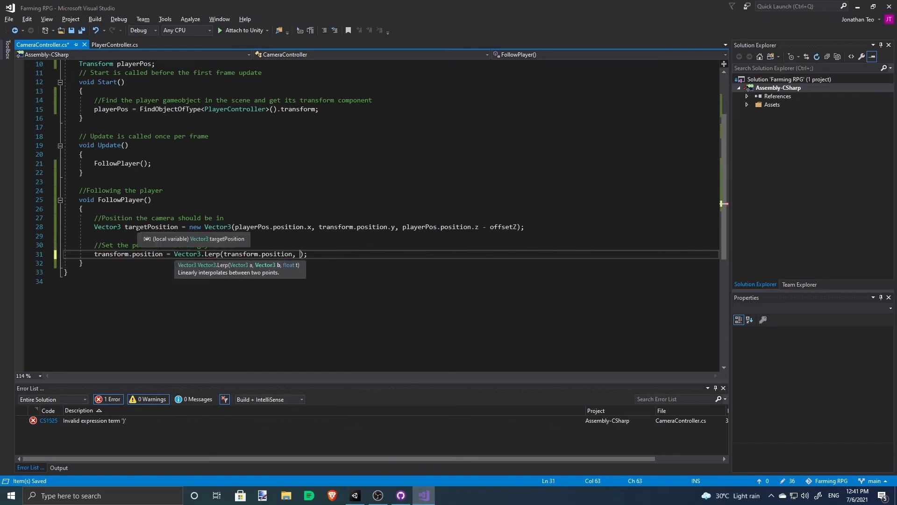
{"action": "type", "text": "ar"}
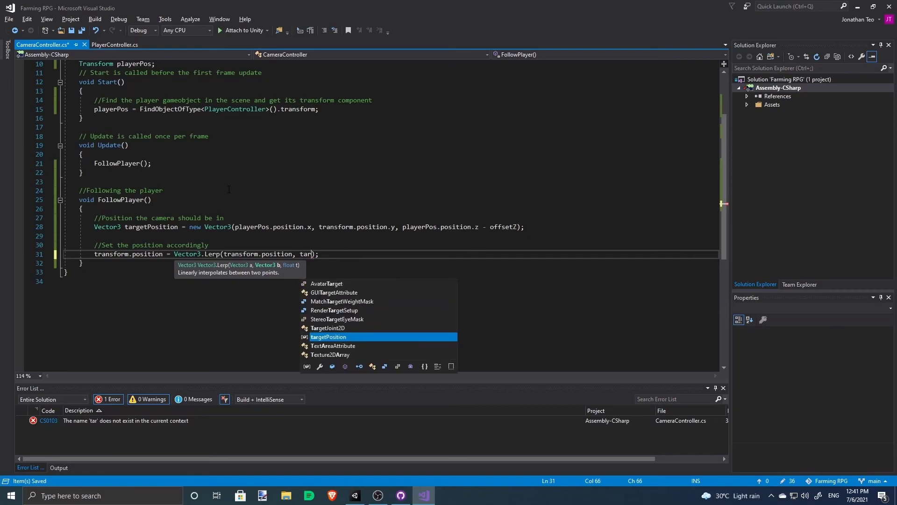
{"action": "key", "text": "Tab"}
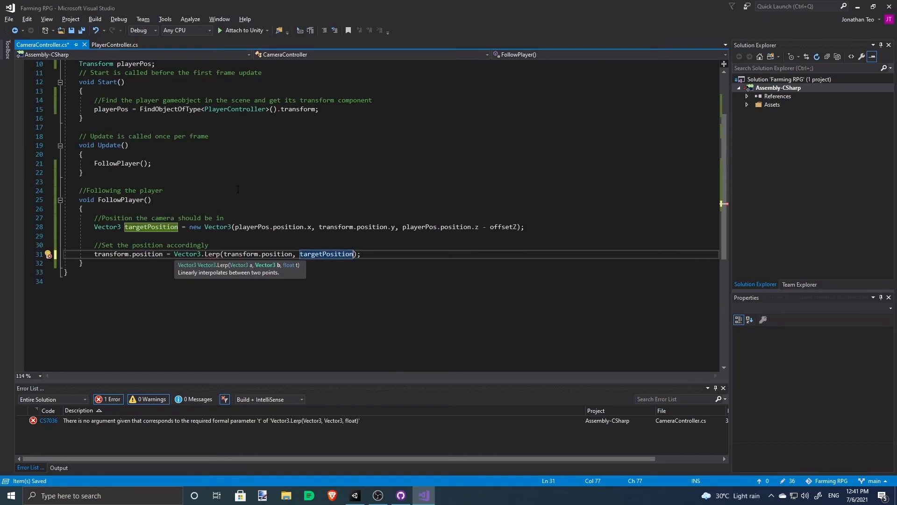
{"action": "type", "text": ","}
{"action": "scroll", "coordinate": [238, 190], "scroll_direction": "up", "scroll_amount": 3}
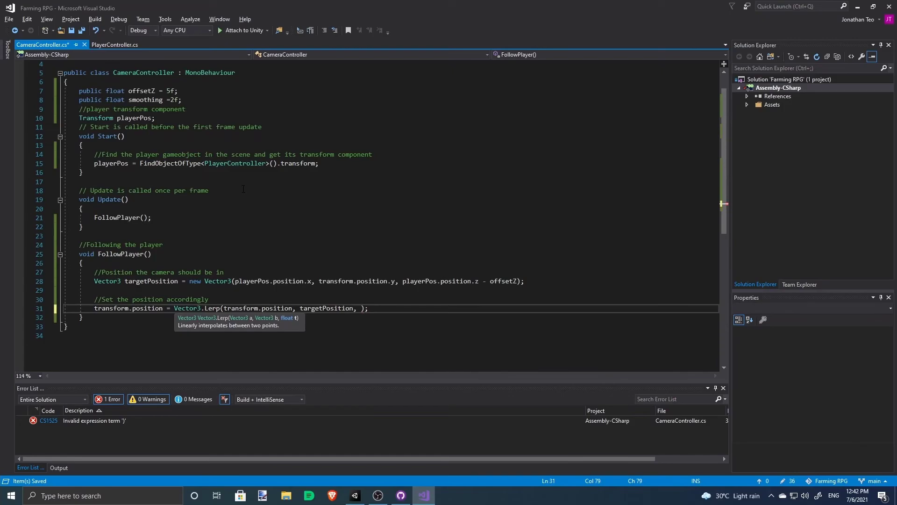
{"action": "scroll", "coordinate": [265, 178], "scroll_direction": "down", "scroll_amount": 1}
{"action": "type", "text": "moo "}
{"action": "type", "text": "* Time."}
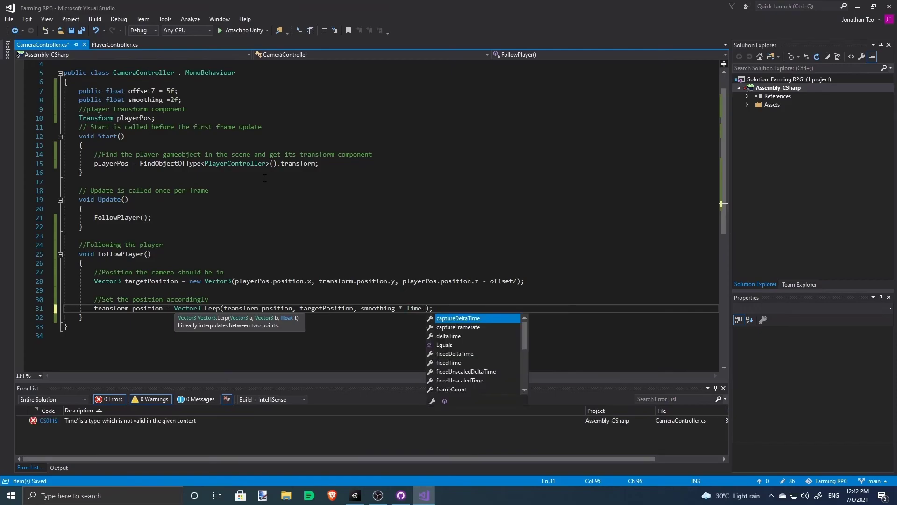
{"action": "type", "text": "de"}
{"action": "key", "text": "Tab"}
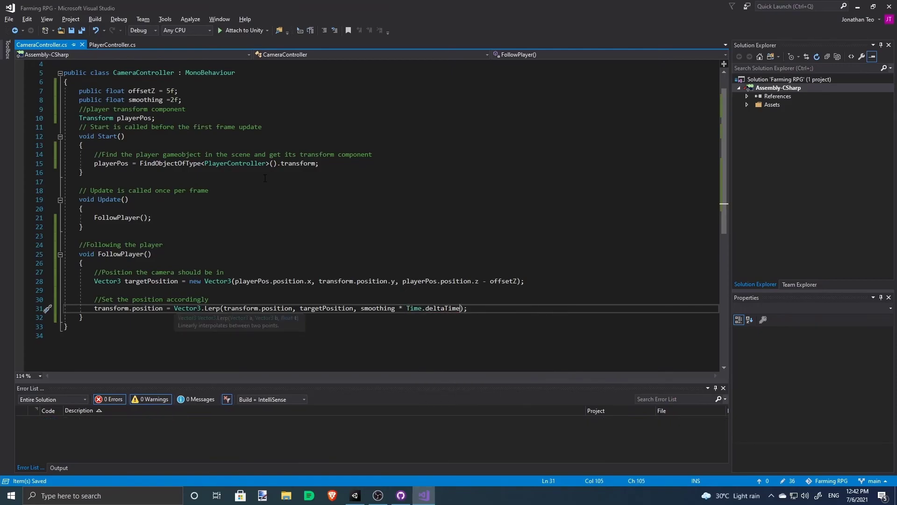
{"action": "key", "text": "alt+Tab"}
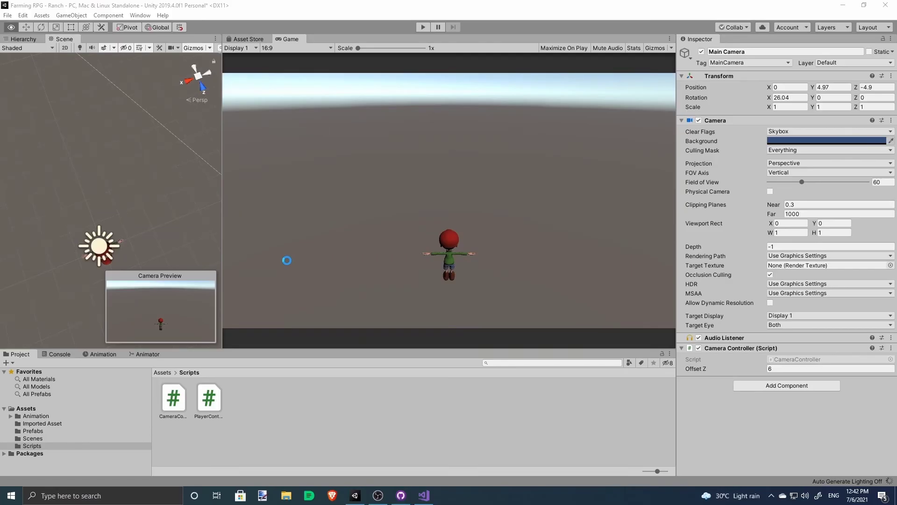
Step: Enter Play mode and walk the character toward the camera, right and left
{"action": "left_click", "coordinate": [423, 27]}
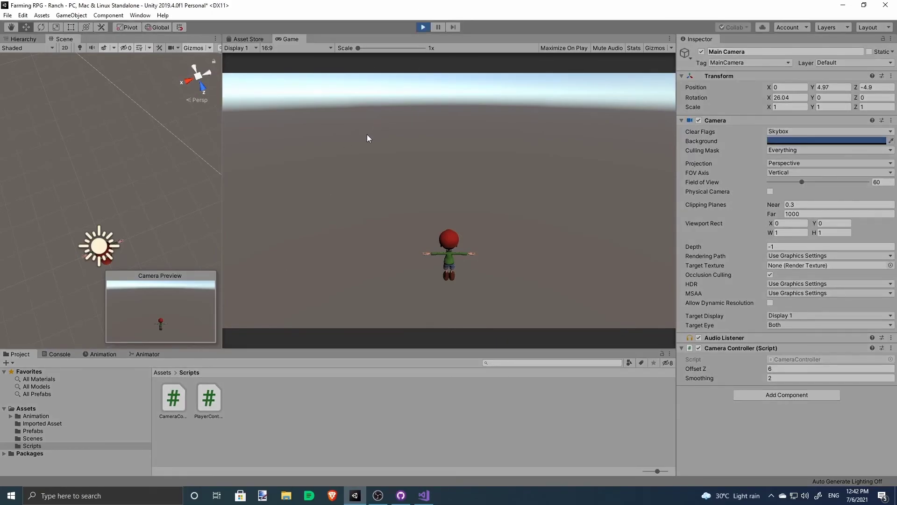
{"action": "key", "text": "s"}
{"action": "key", "text": "d"}
{"action": "key", "text": "a"}
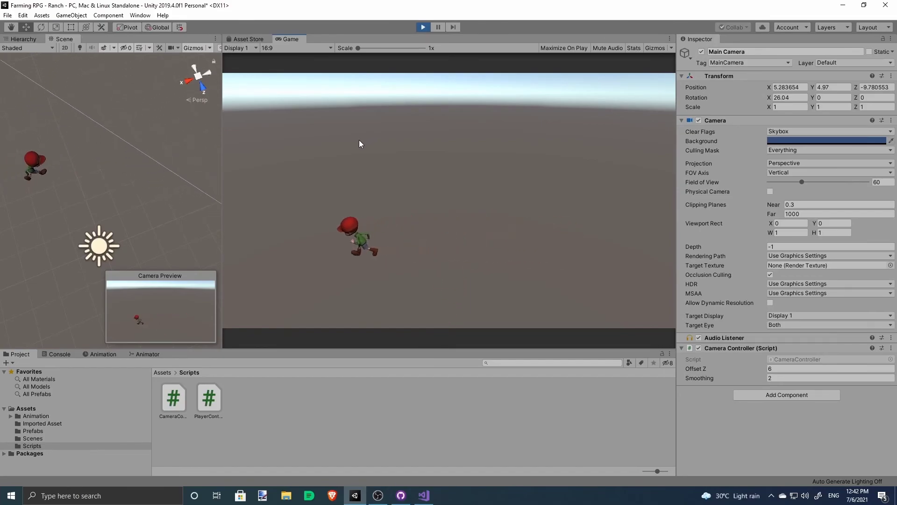
{"action": "key", "text": "s"}
Step: Raise Smoothing to 8 while running the character around to watch the smoothed camera
{"action": "left_click", "coordinate": [794, 378]}
{"action": "type", "text": "8"}
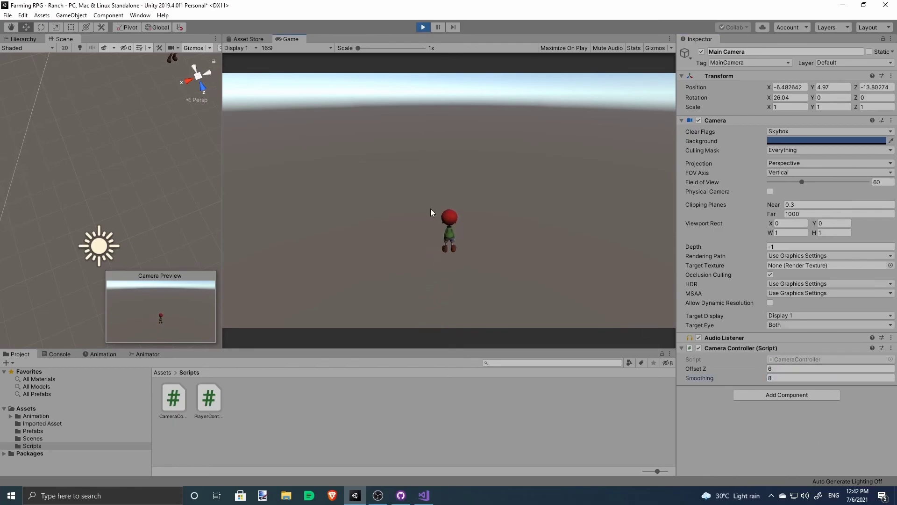
{"action": "key", "text": "d"}
{"action": "key", "text": "w"}
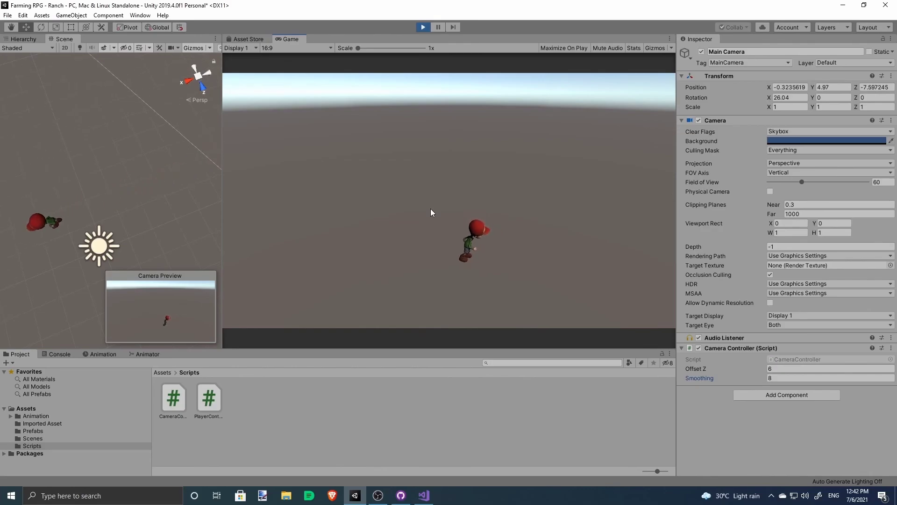
{"action": "key", "text": "a"}
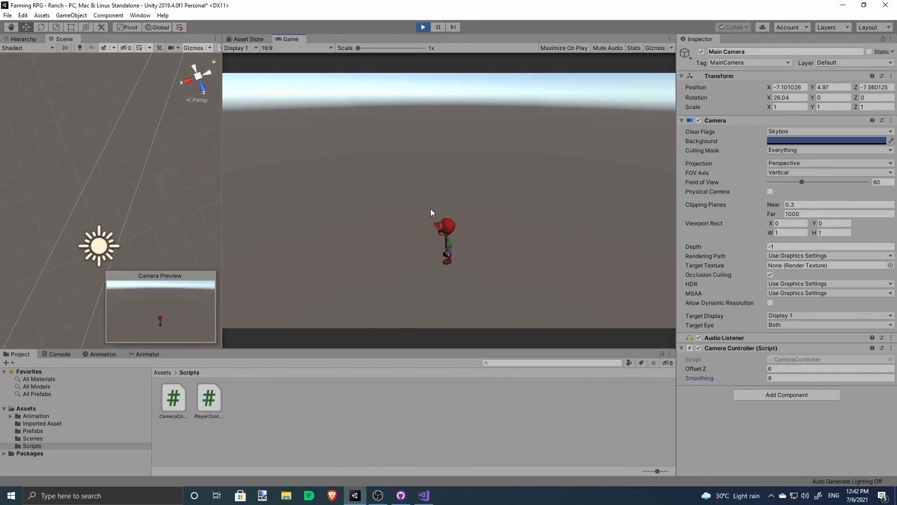
{"action": "key", "text": "d"}
{"action": "key", "text": "s"}
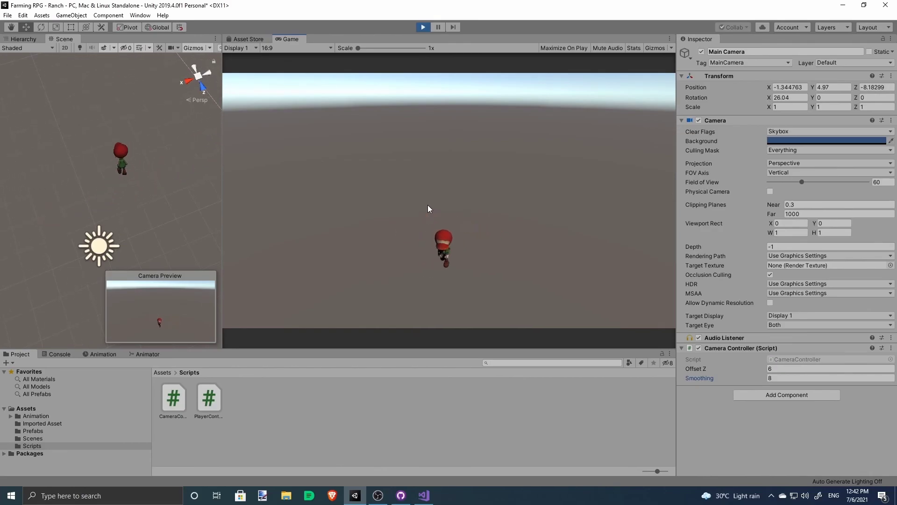
Step: Exit Play mode and orbit the Scene view toward the horizon
{"action": "left_click", "coordinate": [423, 28]}
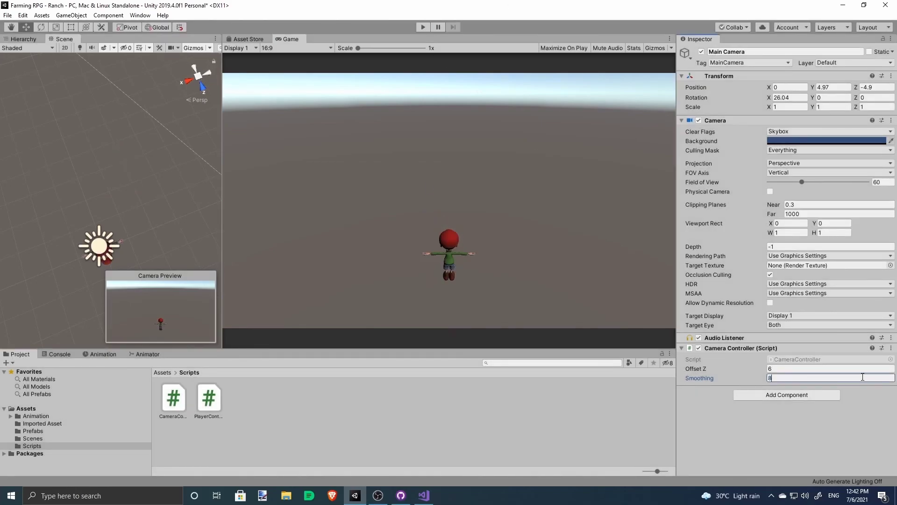
{"action": "mouse_move", "coordinate": [130, 117]}
{"action": "right_mouse_down"}
{"action": "mouse_move", "coordinate": [60, 489]}
{"action": "mouse_move", "coordinate": [116, 100]}
{"action": "mouse_move", "coordinate": [511, 122]}
{"action": "mouse_move", "coordinate": [105, 62]}
{"action": "mouse_move", "coordinate": [794, 65]}
{"action": "right_mouse_up"}
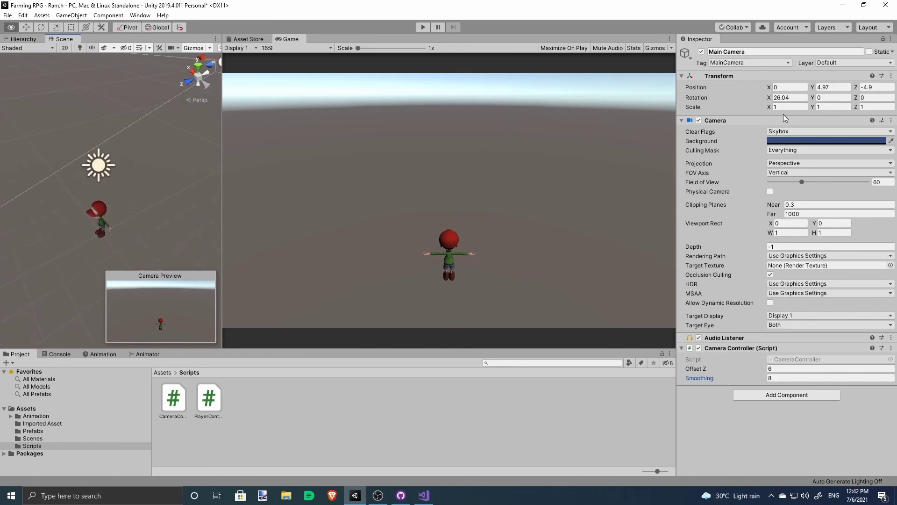